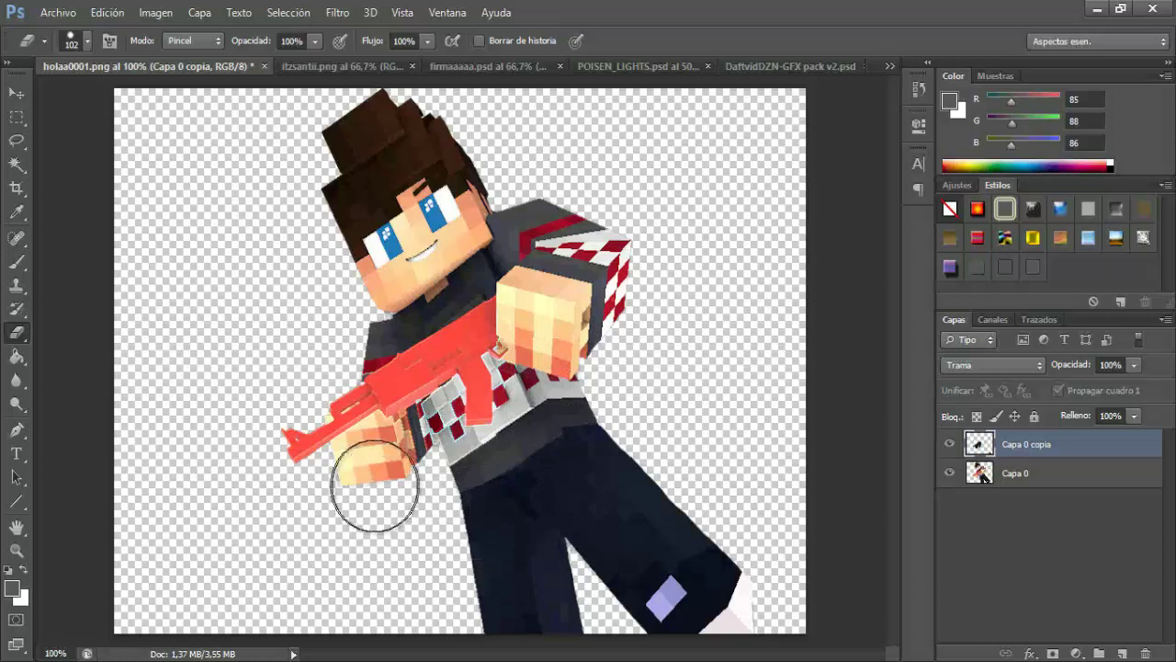
# Set the eraser size to 36 px and erase on the Capa 0 copia layer at the shirt beside the rifle.
pyautogui.click(87, 40)
pyautogui.moveTo(92, 95); pyautogui.dragTo(77, 96)
pyautogui.click(446, 414)
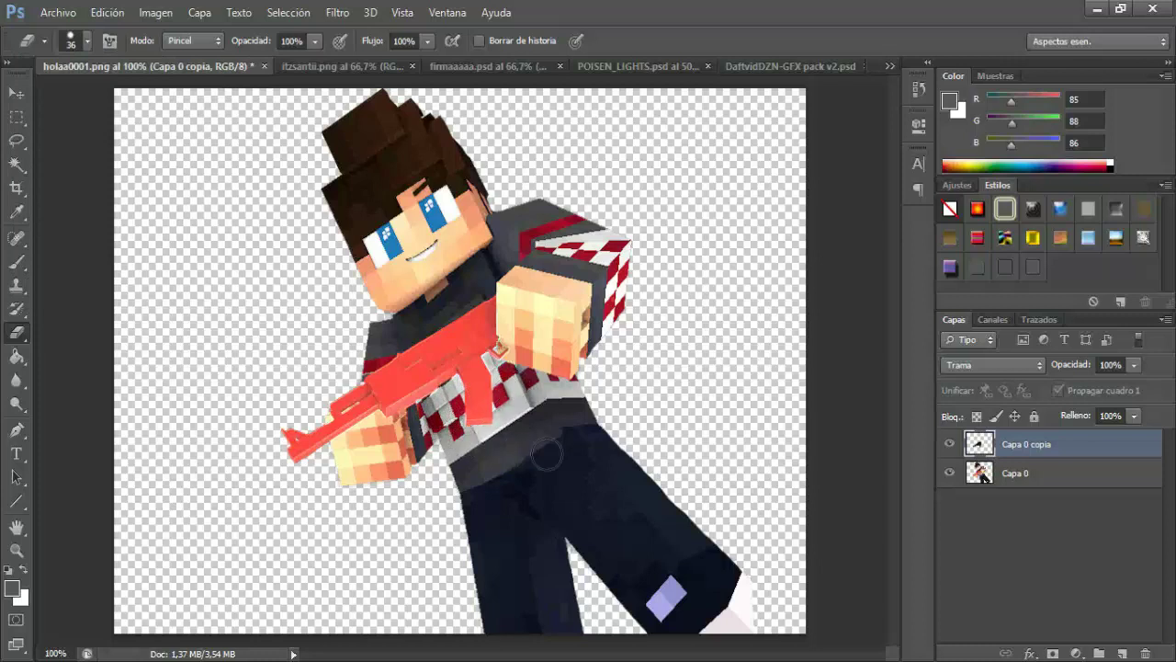
# Duplicate the Capa 0 layer as Capa 0 copia 2.
pyautogui.rightClick(1024, 472)
pyautogui.click(643, 140)
pyautogui.press('Return')
# Apply a Radial Blur with amount 50 and good quality to the original Capa 0 layer.
pyautogui.click(337, 12)
pyautogui.moveTo(441, 193)
pyautogui.click(696, 600)
pyautogui.write('50')
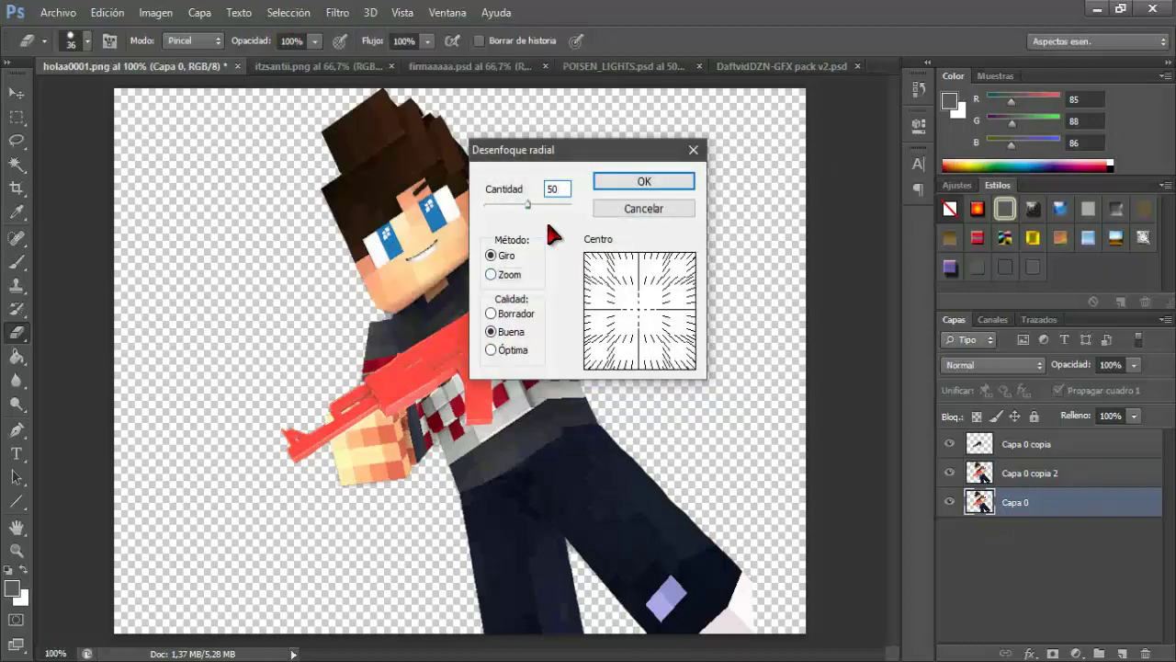
pyautogui.press('Return')
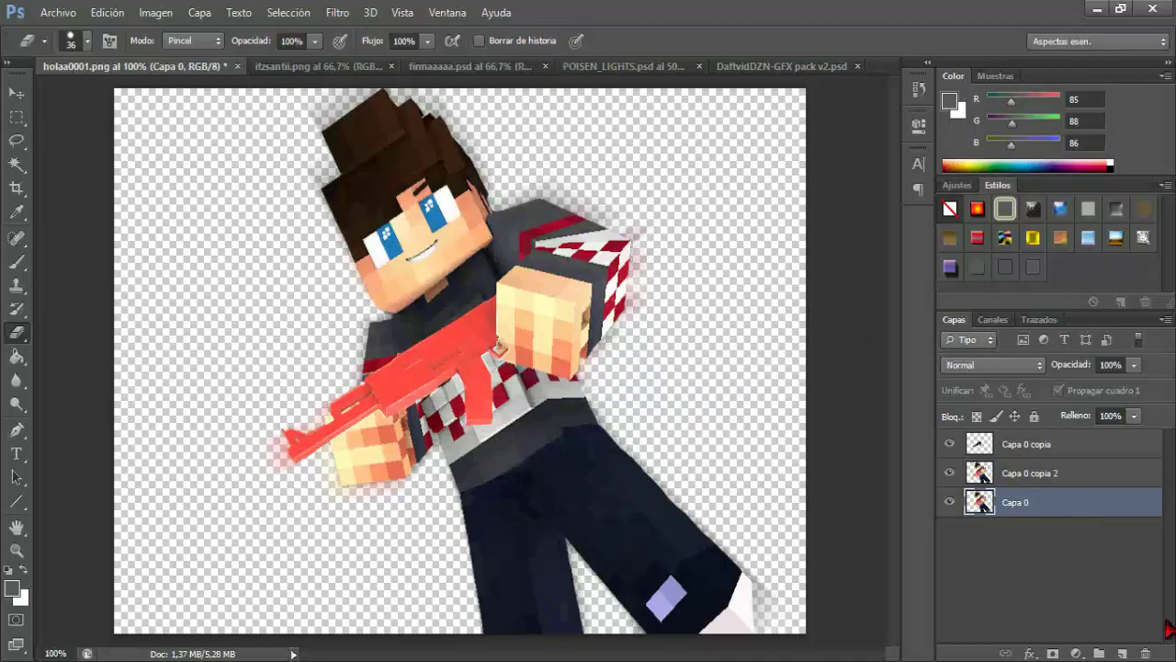
# Add an empty layer above Capa 0 and set the brush colour to pure red (RGB 255, 0, 0).
pyautogui.click(1122, 653)
pyautogui.click(16, 263)
pyautogui.click(12, 588)
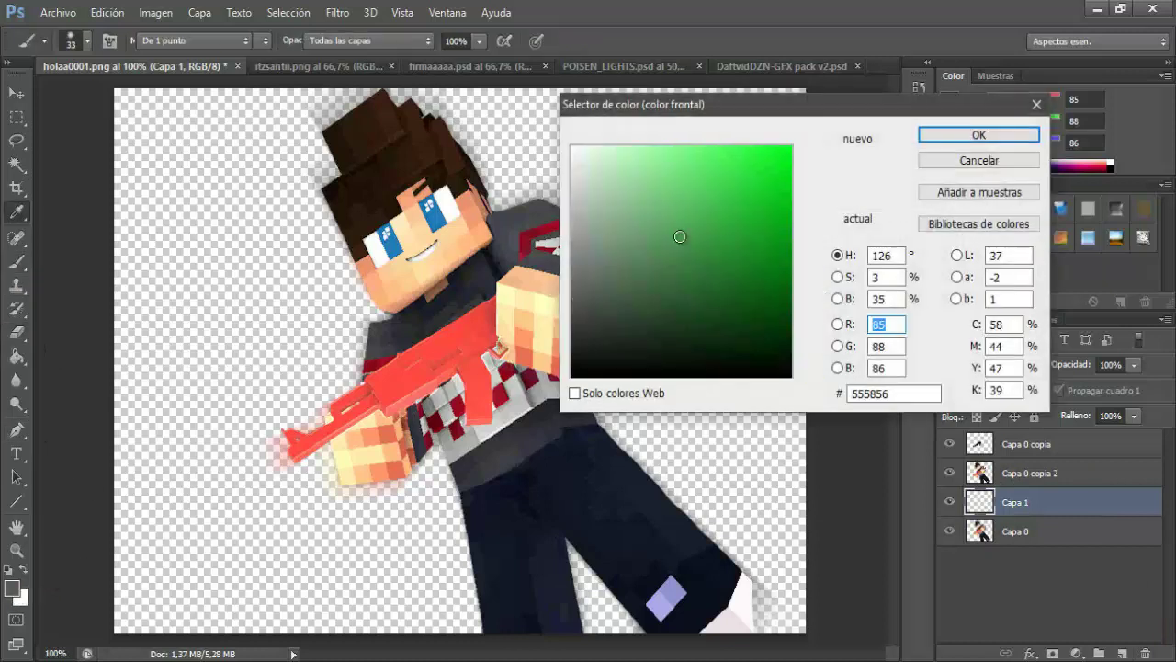
pyautogui.moveTo(815, 173); pyautogui.dragTo(814, 144)
pyautogui.click(791, 146)
pyautogui.click(978, 136)
pyautogui.press('b')
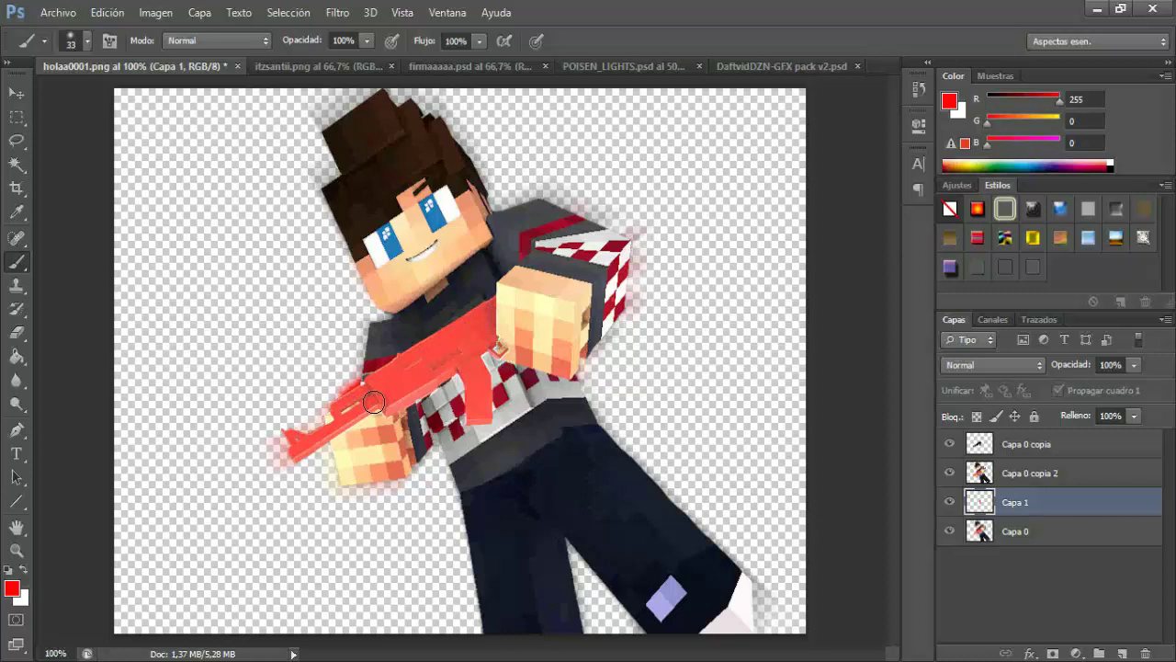
# Move Capa 1 above Capa 0 copia 2 and paint the rifle red, undoing the stroke on the shoulder.
pyautogui.moveTo(1001, 520)
pyautogui.mouseDown()
pyautogui.moveTo(978, 450)
pyautogui.moveTo(1002, 459)
pyautogui.mouseUp()
pyautogui.moveTo(320, 440)
pyautogui.mouseDown()
pyautogui.moveTo(294, 446)
pyautogui.moveTo(448, 360)
pyautogui.mouseUp()
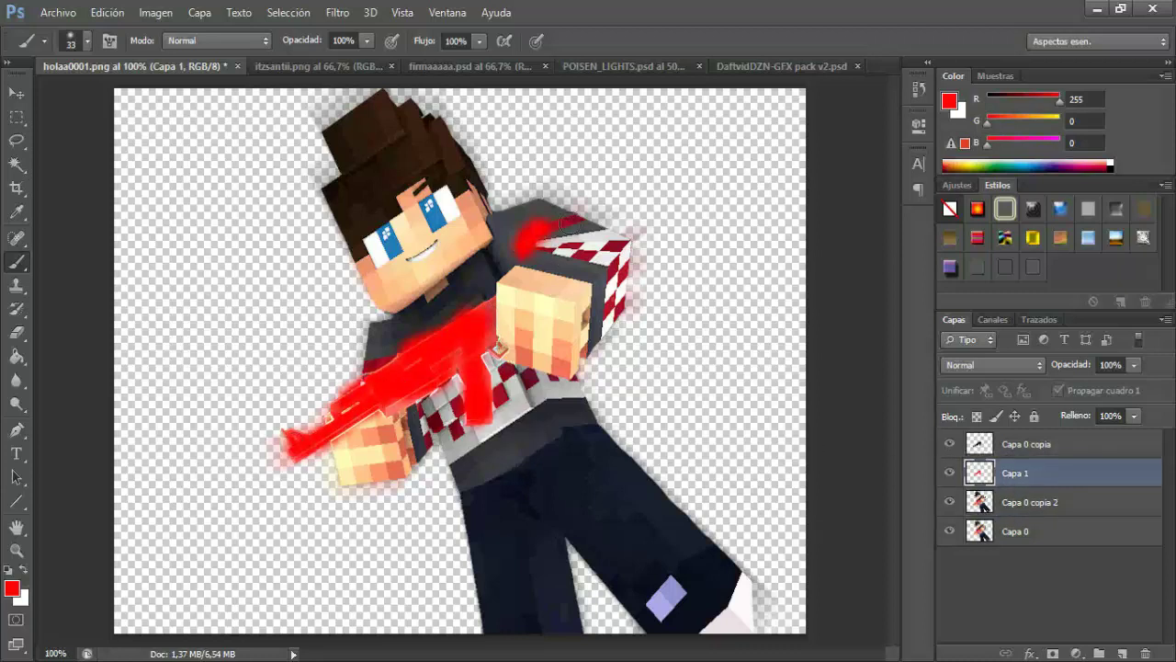
pyautogui.hotkey('ctrl', 'z')
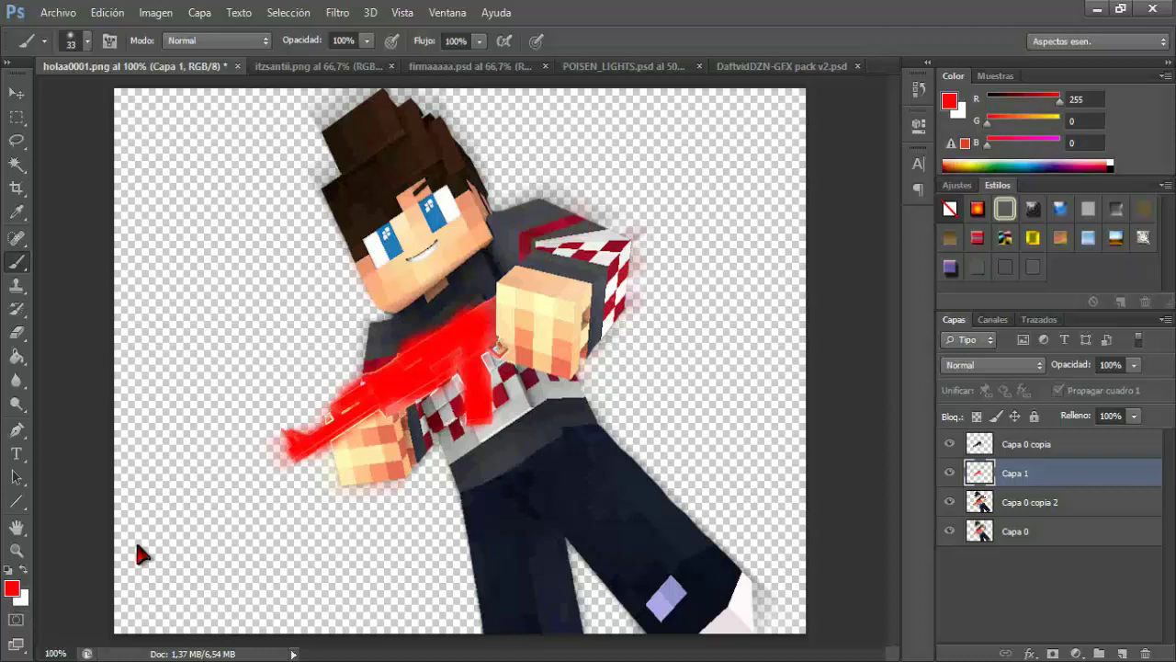
# Choose a darker red foreground colour for painting over the red parts of the sleeve and shirt on Capa 1.
pyautogui.click(11, 588)
pyautogui.click(704, 200)
pyautogui.click(732, 226)
pyautogui.click(972, 135)
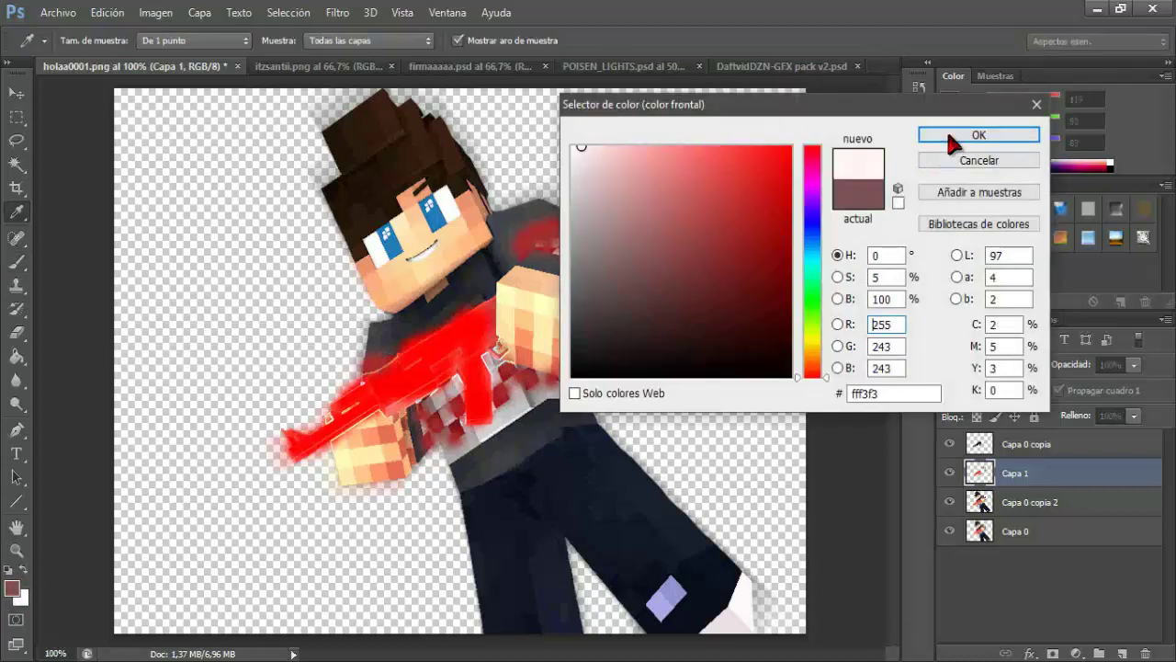
# Paint the shoe and knee patch off-white (#fff3f3) and the trouser leg around them dark navy (RGB 12, 18, 31).
pyautogui.click(949, 137)
pyautogui.press('b')
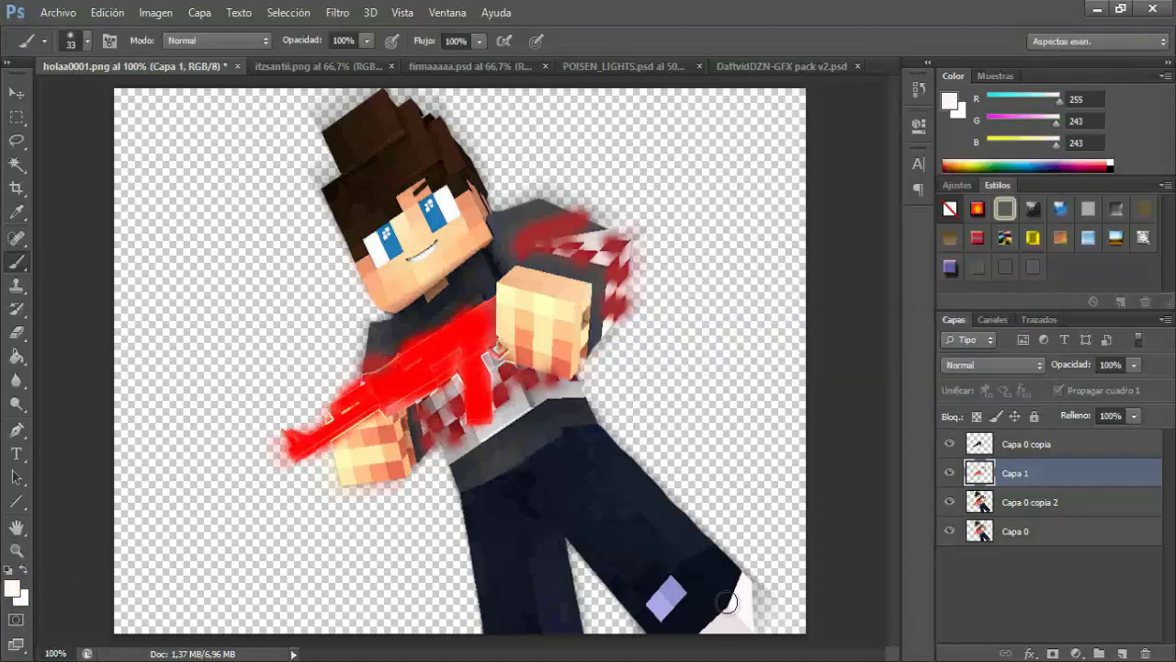
pyautogui.moveTo(691, 630)
pyautogui.mouseDown()
pyautogui.moveTo(679, 584)
pyautogui.moveTo(655, 608)
pyautogui.mouseUp()
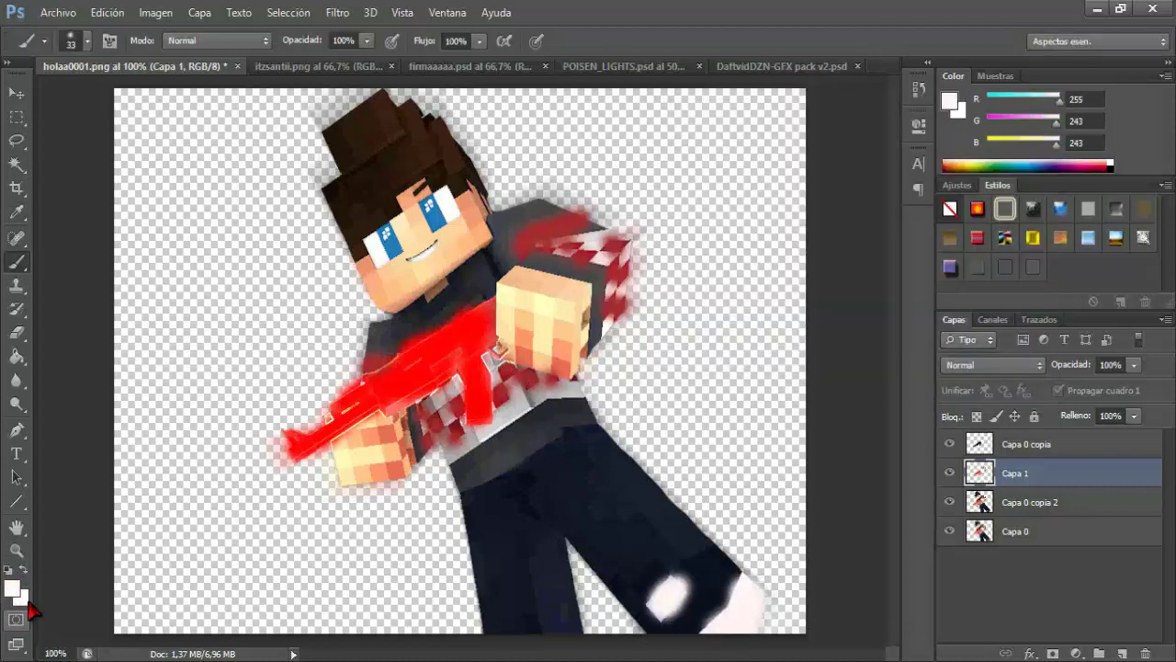
pyautogui.click(12, 589)
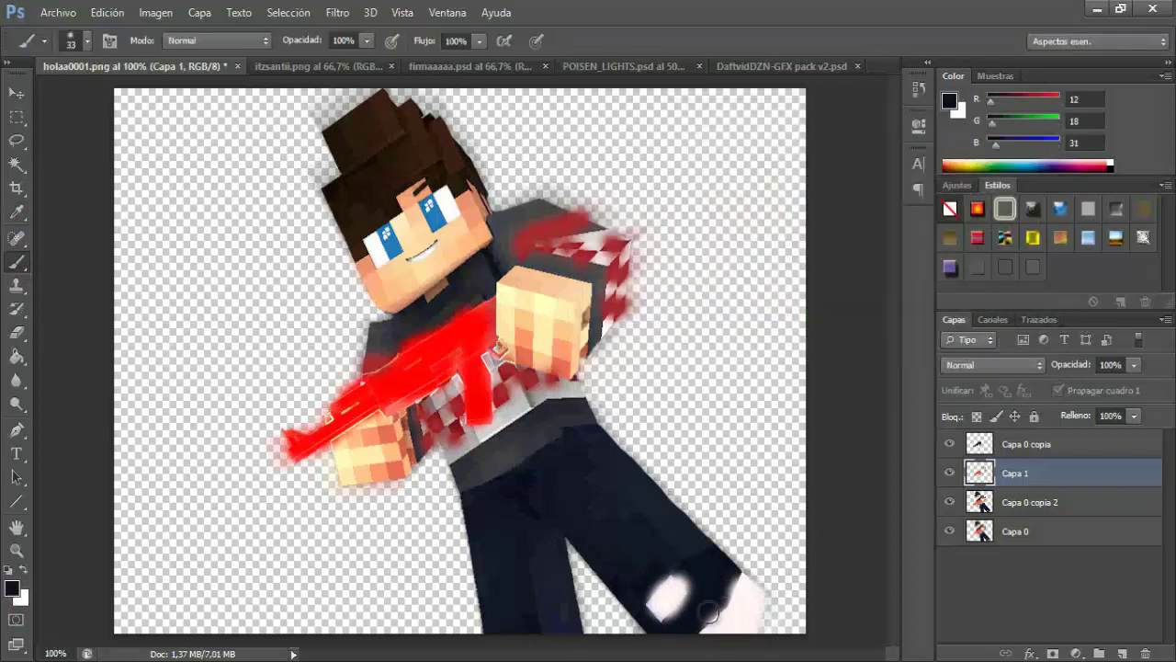
pyautogui.moveTo(708, 611); pyautogui.dragTo(699, 572)
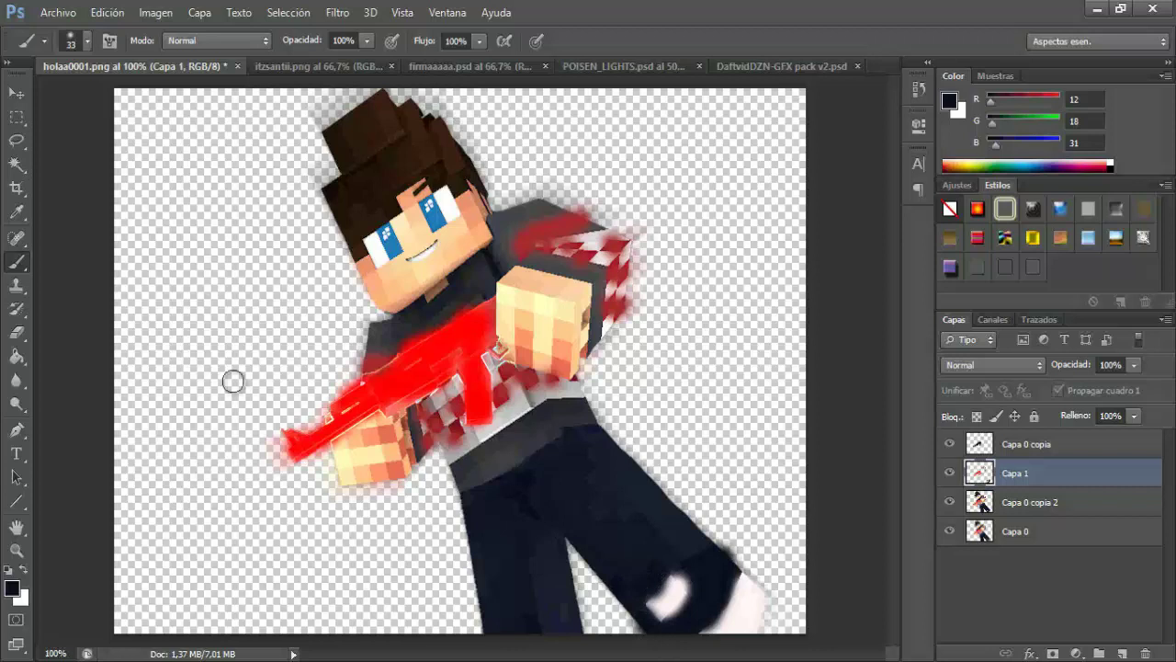
# Lower the opacity of the painted Capa 1 layer to 42%.
pyautogui.click(998, 369)
pyautogui.click(1132, 375)
pyautogui.moveTo(1133, 369)
pyautogui.mouseDown()
pyautogui.moveTo(1085, 387)
pyautogui.moveTo(1099, 397)
pyautogui.mouseUp()
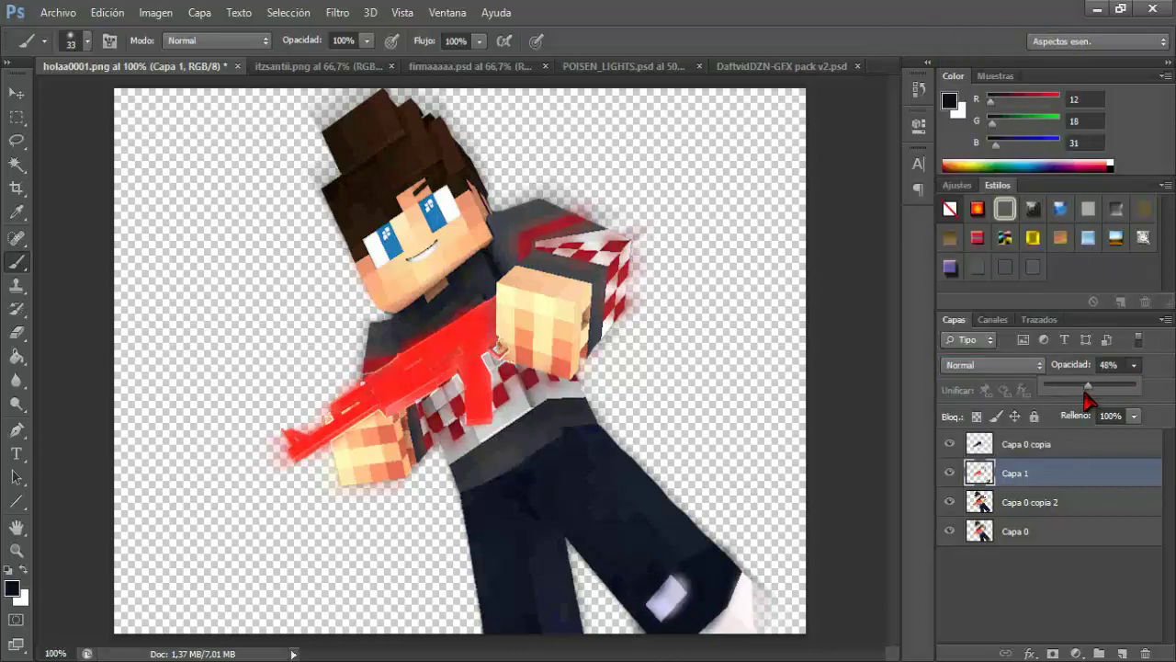
pyautogui.click(1009, 579)
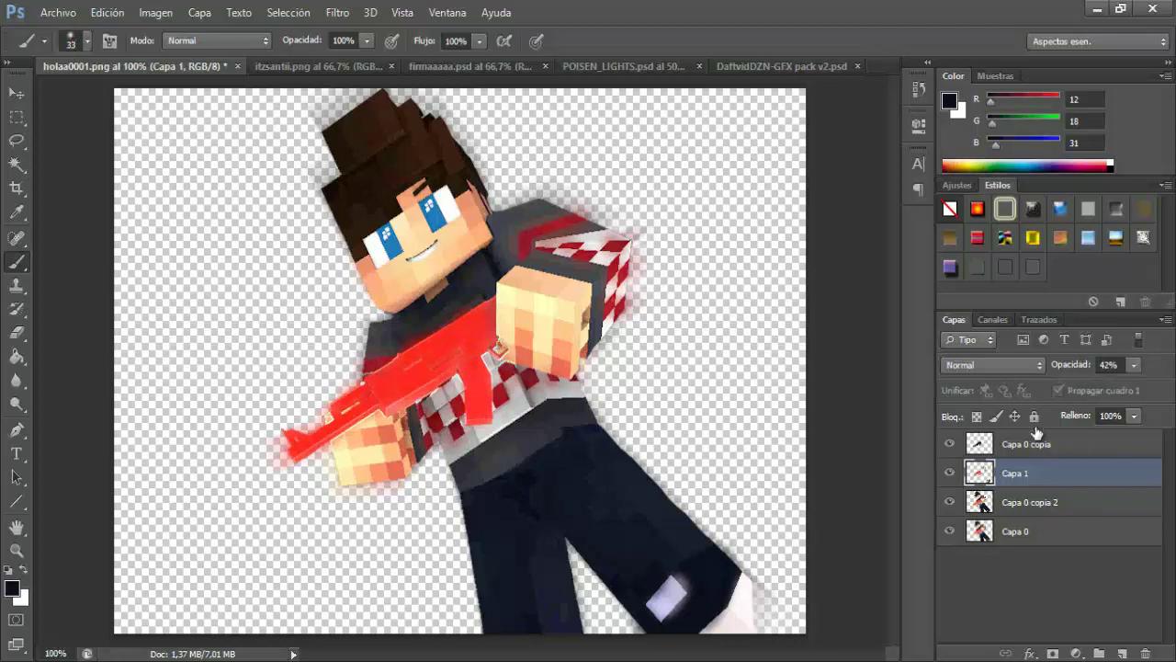
# Merge all four layers, from Capa 0 copia down to Capa 0, into one layer.
pyautogui.click(1027, 444)
pyautogui.keyDown('shift'); pyautogui.click(1044, 533); pyautogui.keyUp('shift')
pyautogui.rightClick(1046, 537)
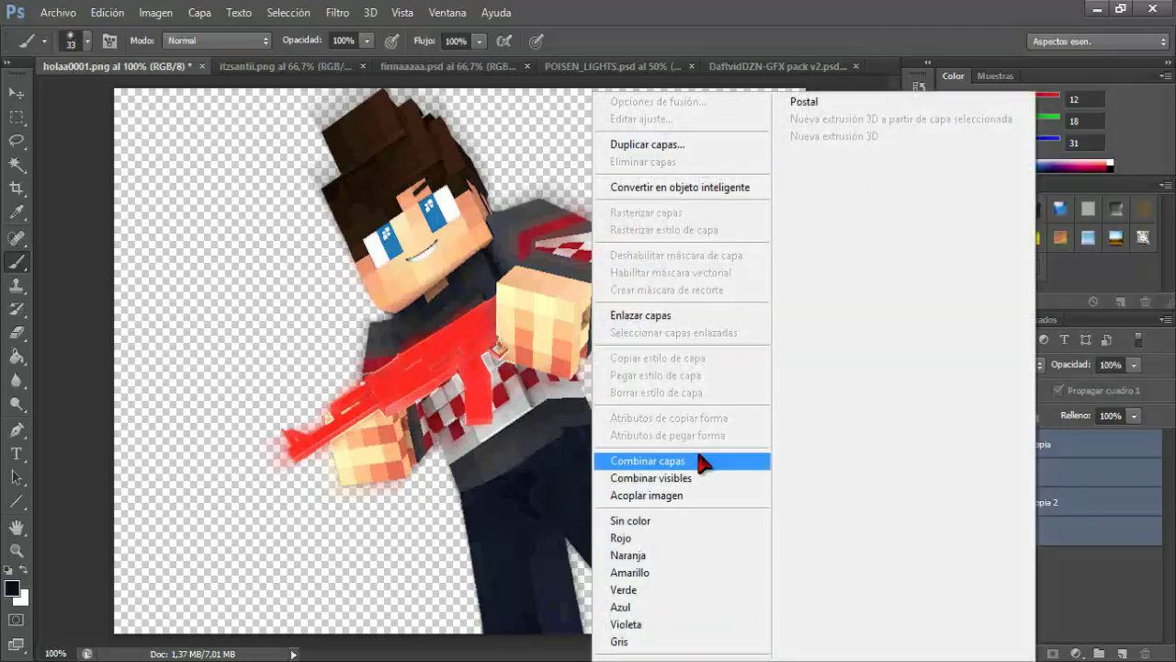
pyautogui.click(708, 460)
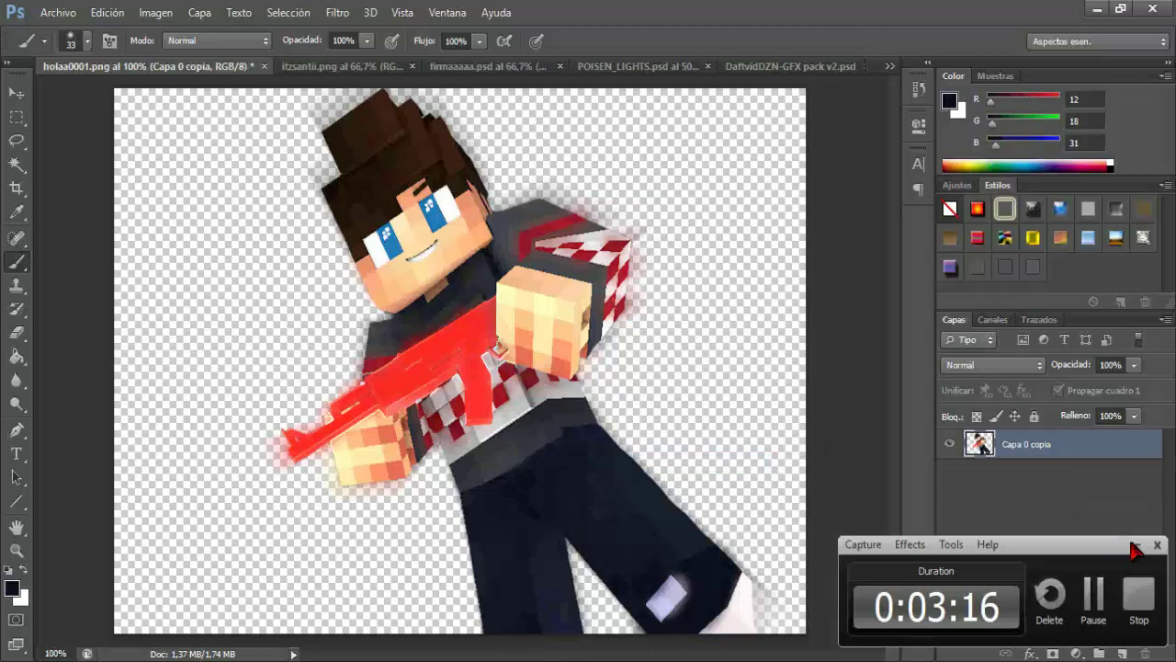
# Bring the merged character into itzsantii.png and scale it to about 128% wide and 130% high to fill the canvas.
pyautogui.press('v')
pyautogui.moveTo(496, 381); pyautogui.dragTo(464, 317)
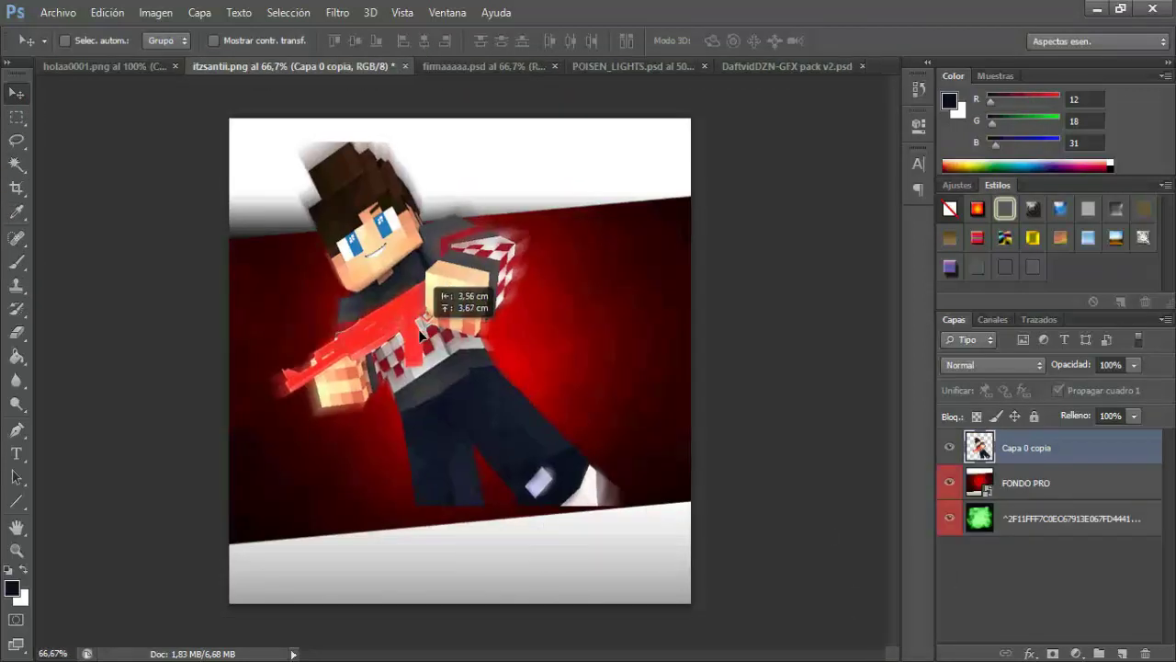
pyautogui.hotkey('ctrl', 't')
pyautogui.moveTo(648, 561); pyautogui.dragTo(692, 607)
pyautogui.moveTo(606, 459); pyautogui.dragTo(571, 465)
pyautogui.moveTo(671, 592); pyautogui.dragTo(690, 611)
pyautogui.moveTo(688, 146); pyautogui.dragTo(690, 143)
pyautogui.moveTo(461, 145); pyautogui.dragTo(460, 138)
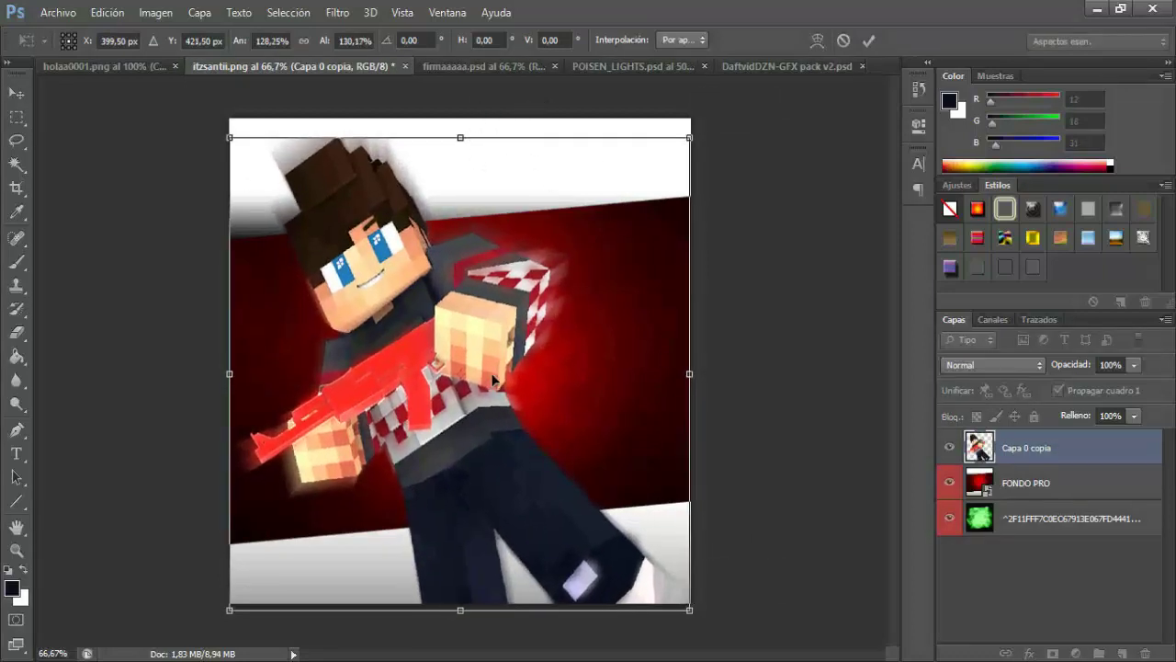
pyautogui.moveTo(494, 379); pyautogui.dragTo(494, 371)
pyautogui.click(868, 40)
# Place the Red-amazing image from the Fondos folder above the FONDO PRO layer.
pyautogui.click(1123, 479)
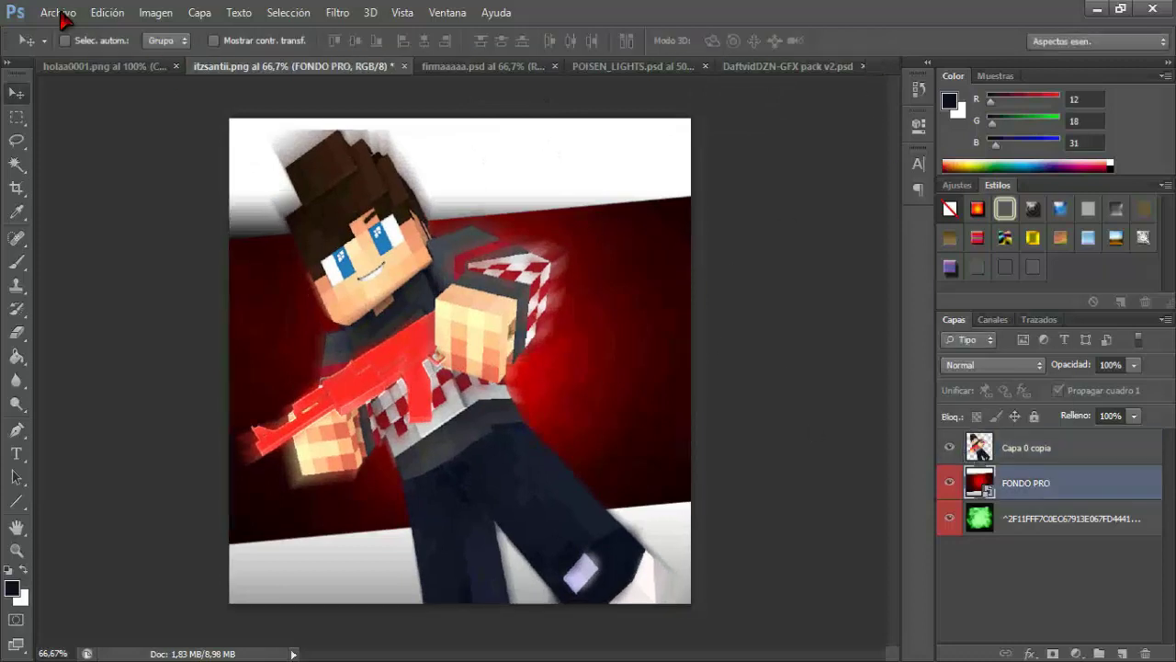
pyautogui.click(58, 12)
pyautogui.click(119, 307)
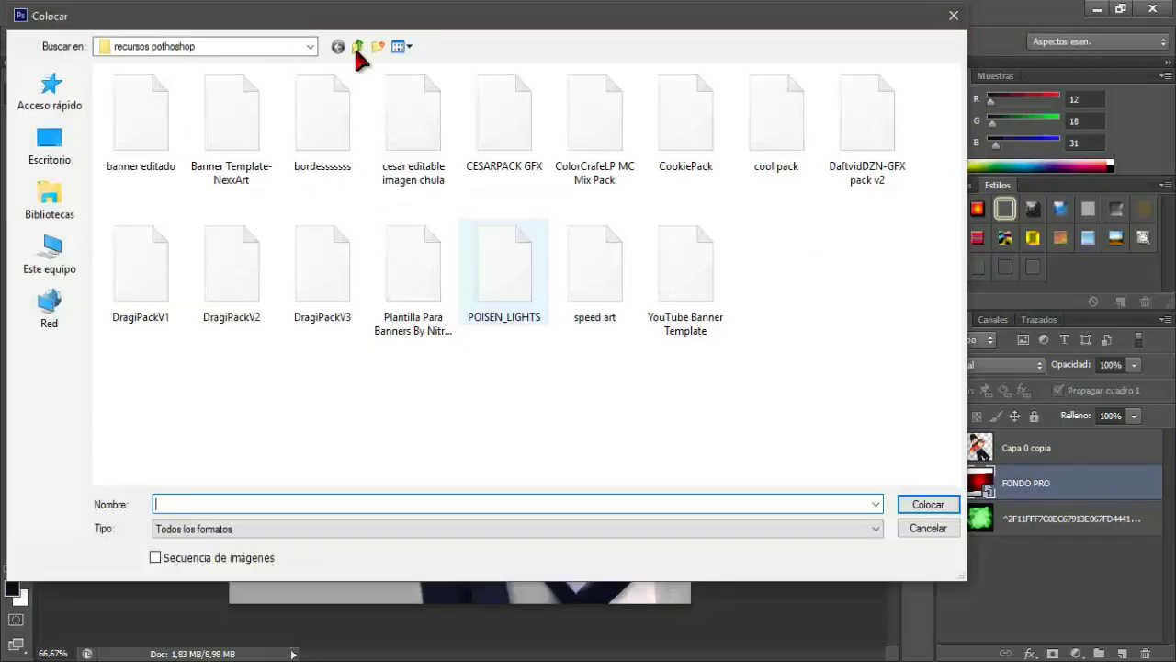
pyautogui.click(357, 46)
pyautogui.doubleClick(592, 108)
pyautogui.click(768, 110)
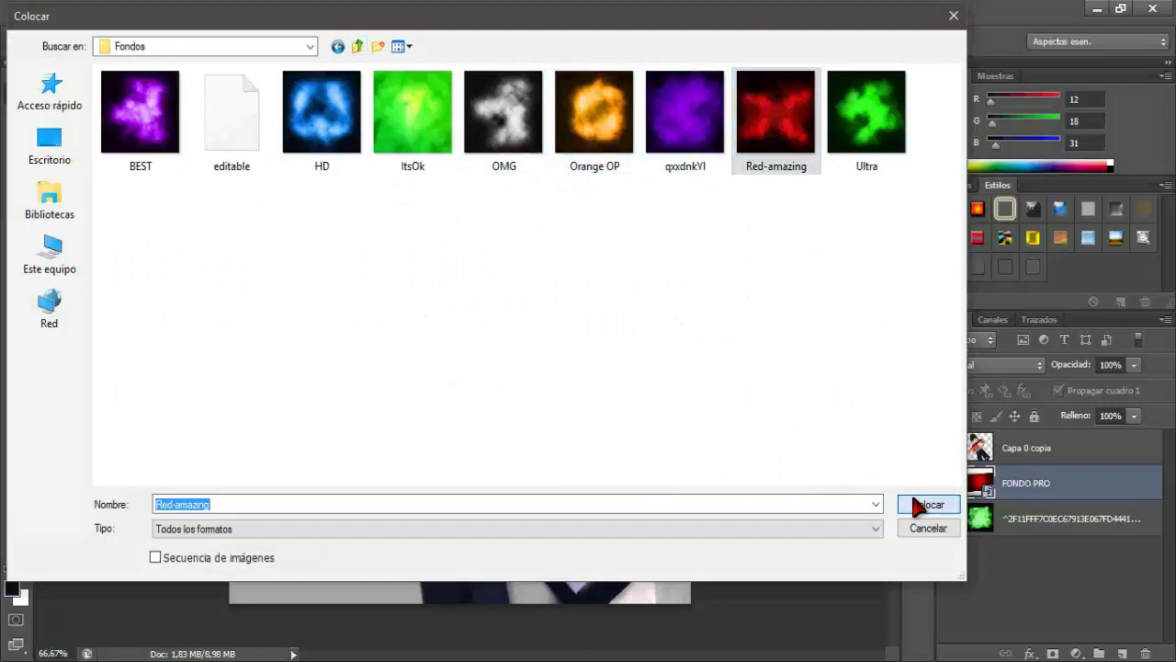
pyautogui.click(919, 504)
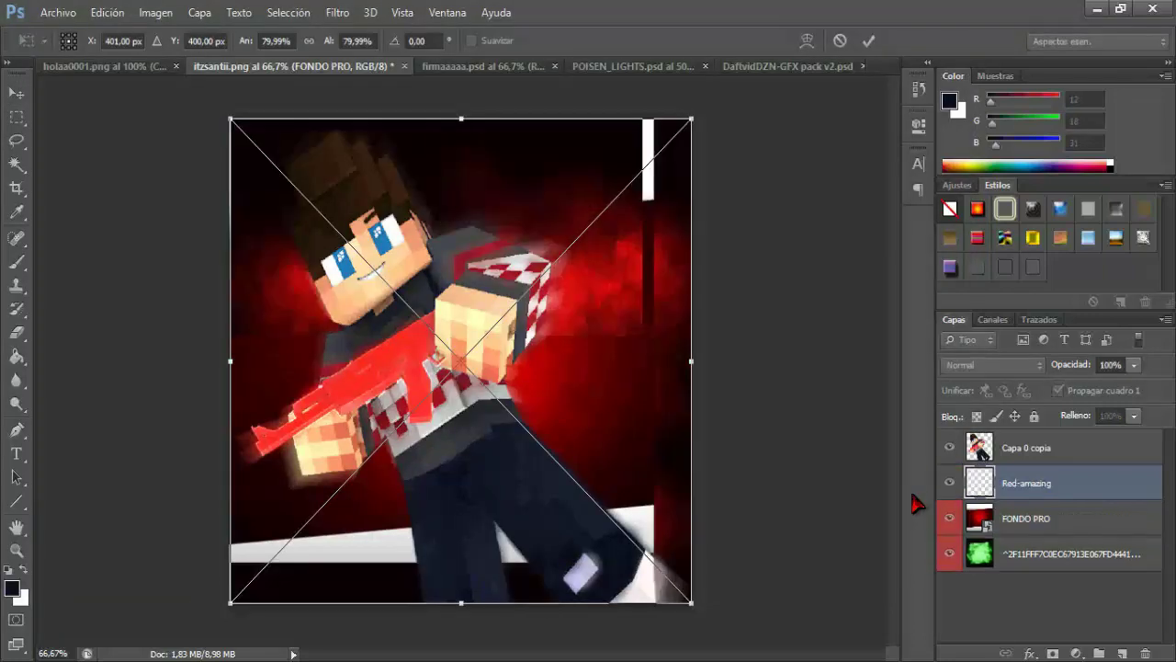
pyautogui.click(868, 40)
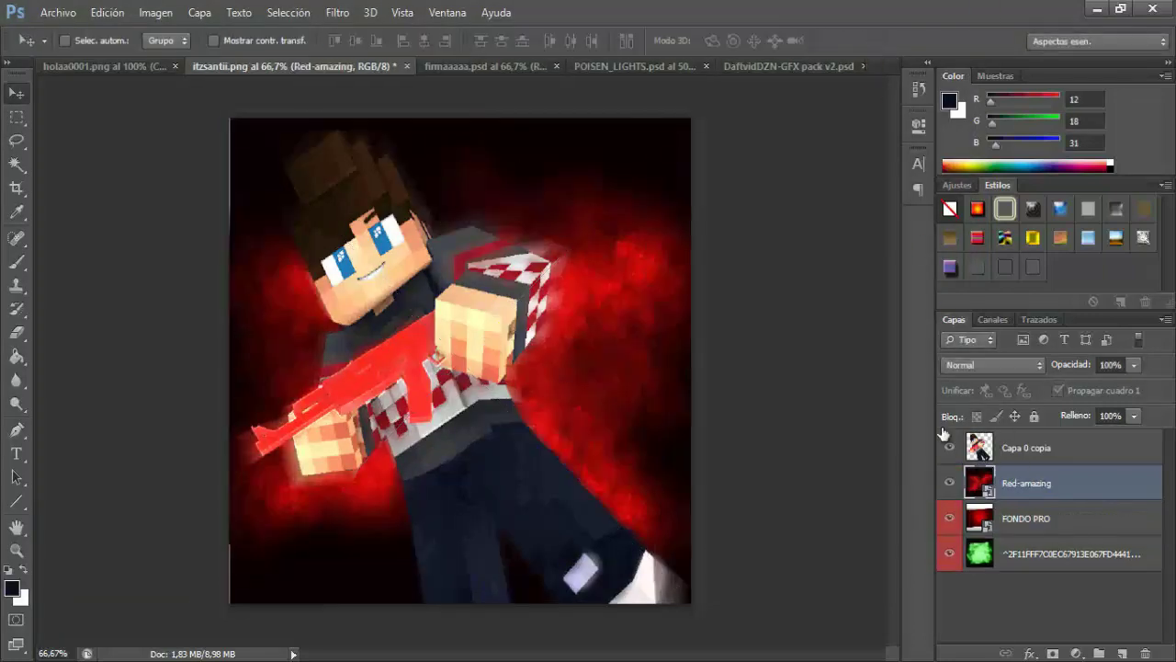
# Fit the Red-amazing background to the canvas and hide FONDO PRO and the green background layer.
pyautogui.hotkey('ctrl', 't')
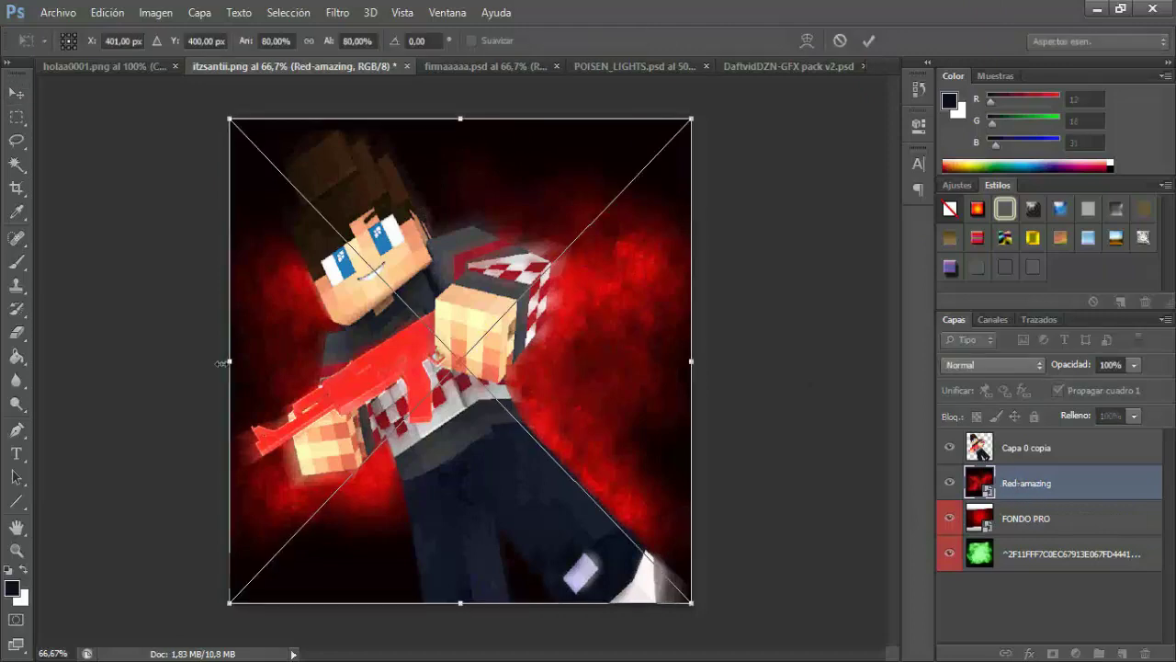
pyautogui.click(872, 48)
pyautogui.moveTo(951, 520); pyautogui.dragTo(950, 553)
pyautogui.moveTo(455, 390)
pyautogui.mouseDown()
pyautogui.moveTo(473, 390)
pyautogui.moveTo(441, 393)
pyautogui.moveTo(452, 395)
pyautogui.mouseUp()
pyautogui.click(980, 451)
pyautogui.moveTo(484, 460)
pyautogui.mouseDown()
pyautogui.moveTo(495, 453)
pyautogui.moveTo(487, 465)
pyautogui.mouseUp()
# Switch to POISEN_LIGHTS.psd, expand the LIGHTS group and preview light layers 1 to 9 one at a time.
pyautogui.click(1109, 607)
pyautogui.moveTo(416, 80); pyautogui.dragTo(631, 74)
pyautogui.click(970, 440)
pyautogui.click(950, 461)
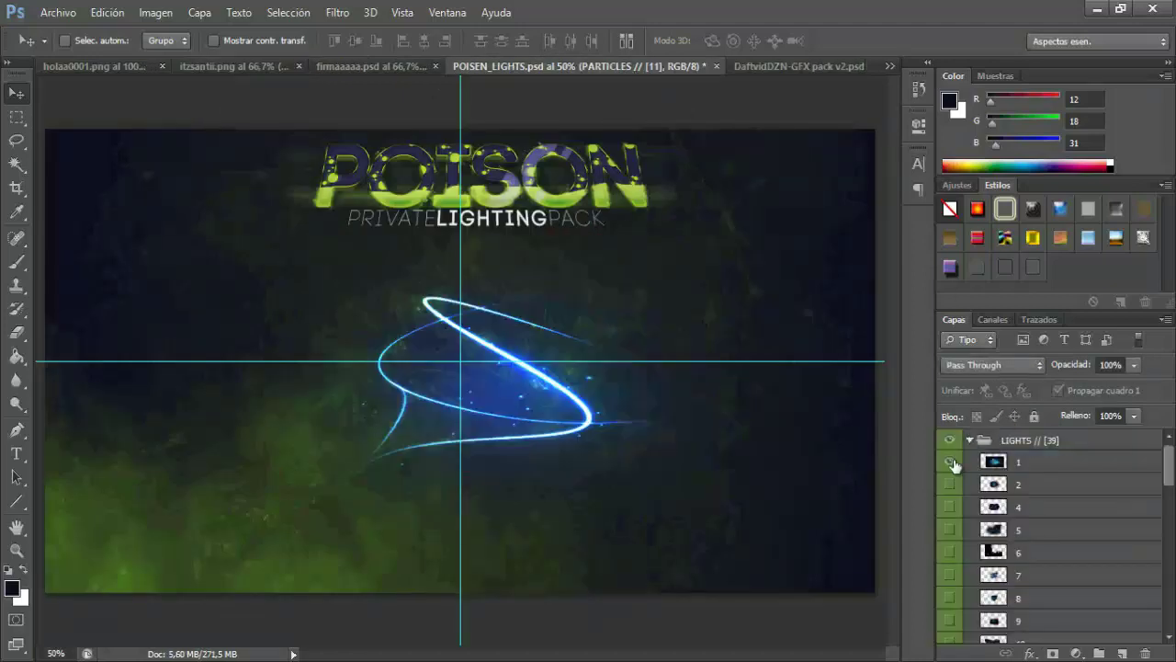
pyautogui.click(951, 484)
pyautogui.click(952, 484)
pyautogui.click(951, 509)
pyautogui.click(951, 509)
pyautogui.click(949, 530)
pyautogui.click(949, 531)
pyautogui.click(947, 553)
pyautogui.click(948, 554)
pyautogui.click(950, 575)
pyautogui.scroll(-3, 963, 526)
pyautogui.click(951, 513)
pyautogui.click(951, 537)
pyautogui.click(950, 537)
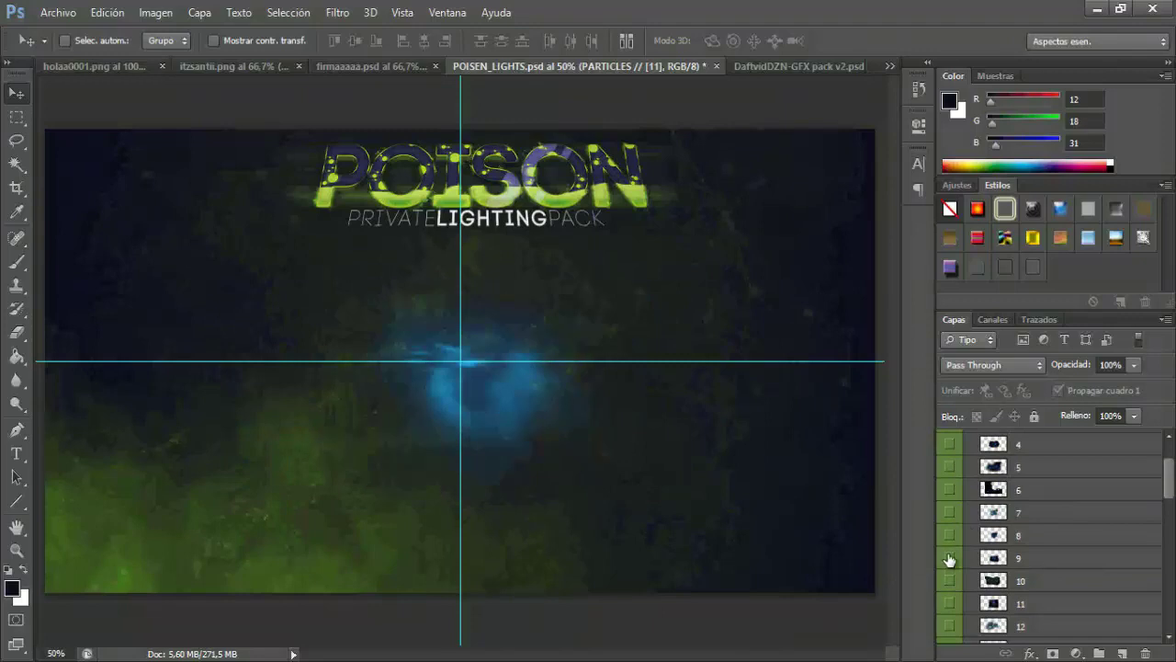
pyautogui.click(950, 556)
# Bring light layer 10 into itzsantii.png and place it over the character.
pyautogui.scroll(-2, 952, 542)
pyautogui.scroll(-2, 969, 494)
pyautogui.click(994, 498)
pyautogui.moveTo(422, 384); pyautogui.dragTo(452, 378)
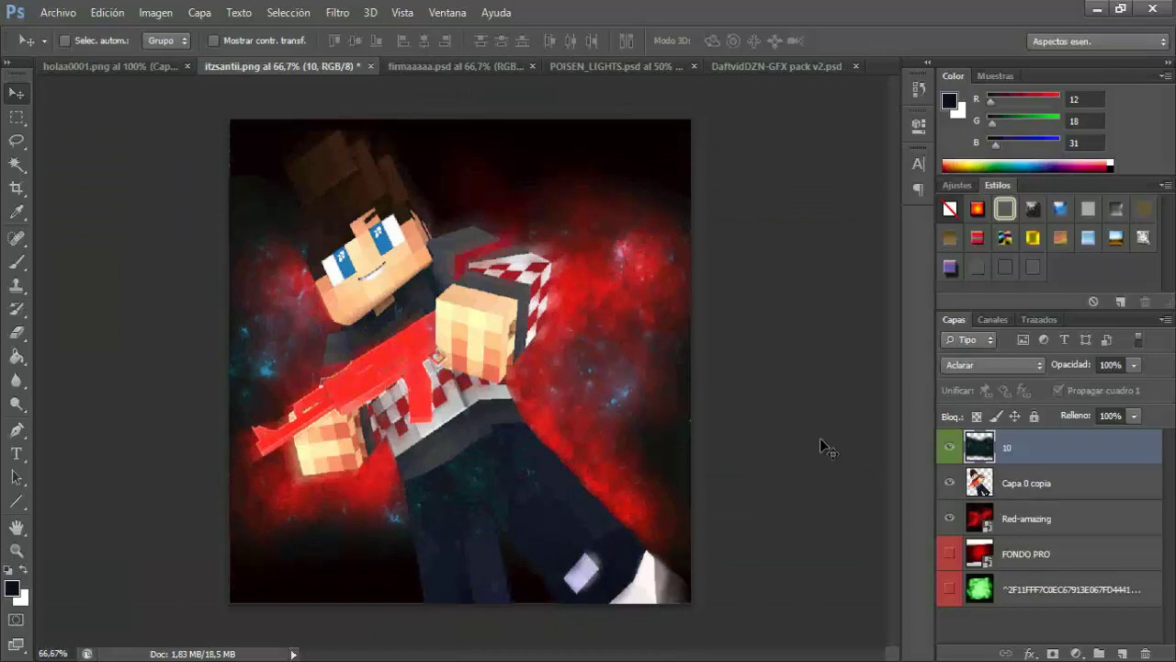
# Colorize light layer 10 with Hue/Saturation, setting the hue to 269.
pyautogui.press('u')
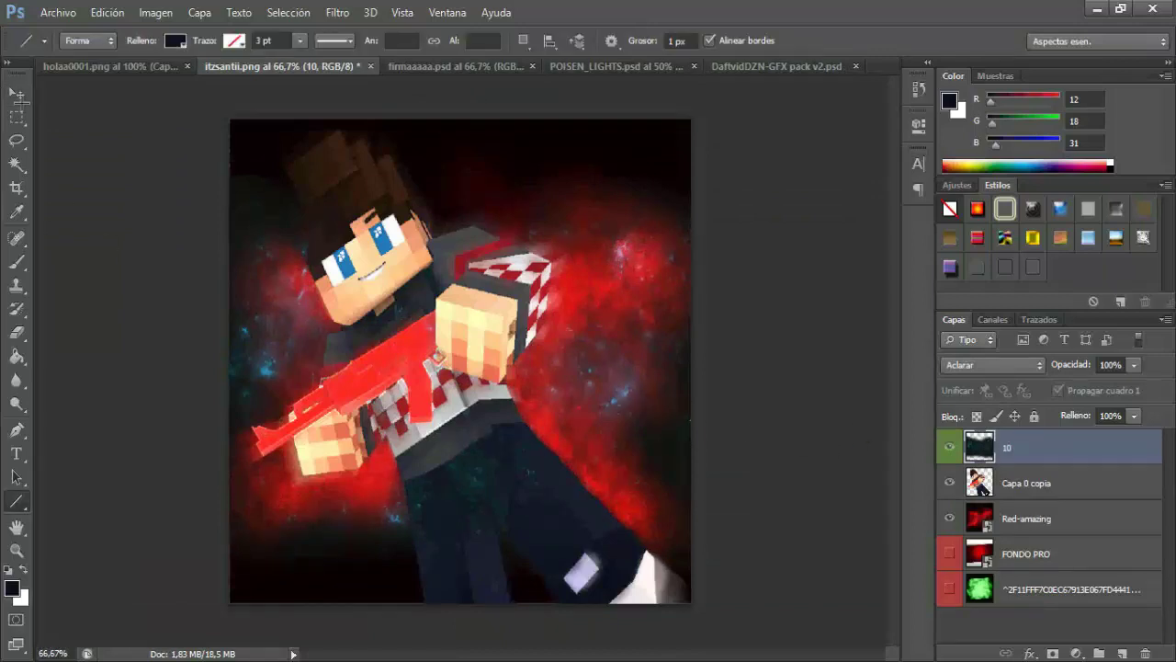
pyautogui.press('v')
pyautogui.hotkey('ctrl', 'u')
pyautogui.click(1037, 464)
pyautogui.moveTo(868, 360); pyautogui.dragTo(900, 360)
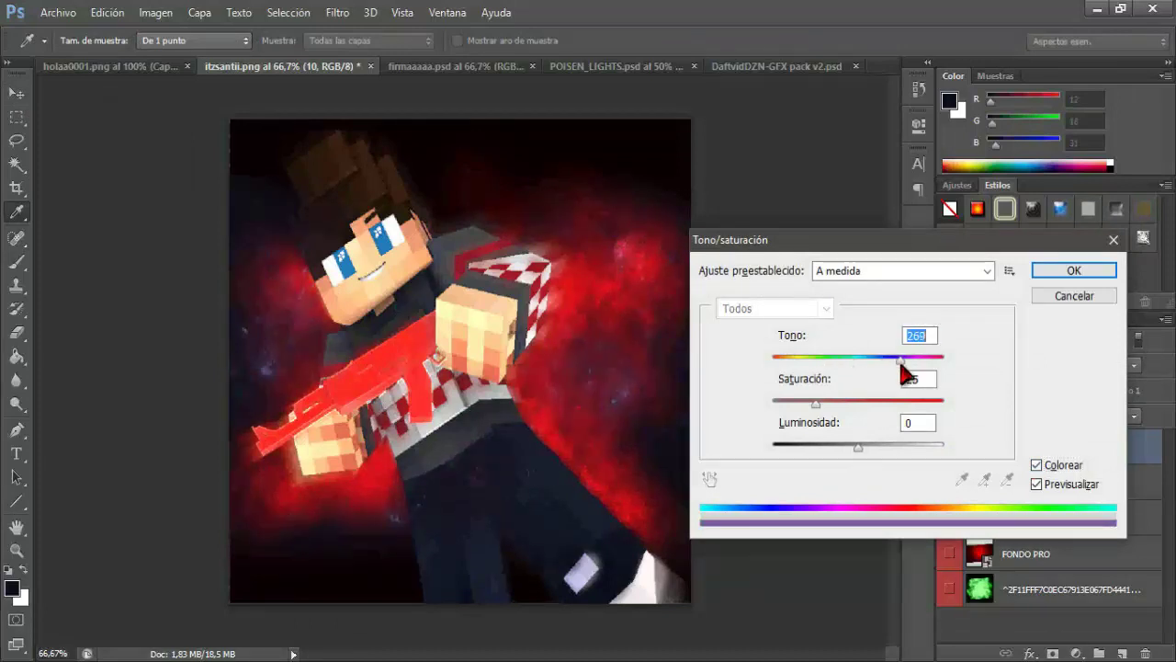
pyautogui.click(1043, 271)
# Delete the hidden FONDO PRO and green background layers.
pyautogui.click(1030, 564)
pyautogui.press('Delete')
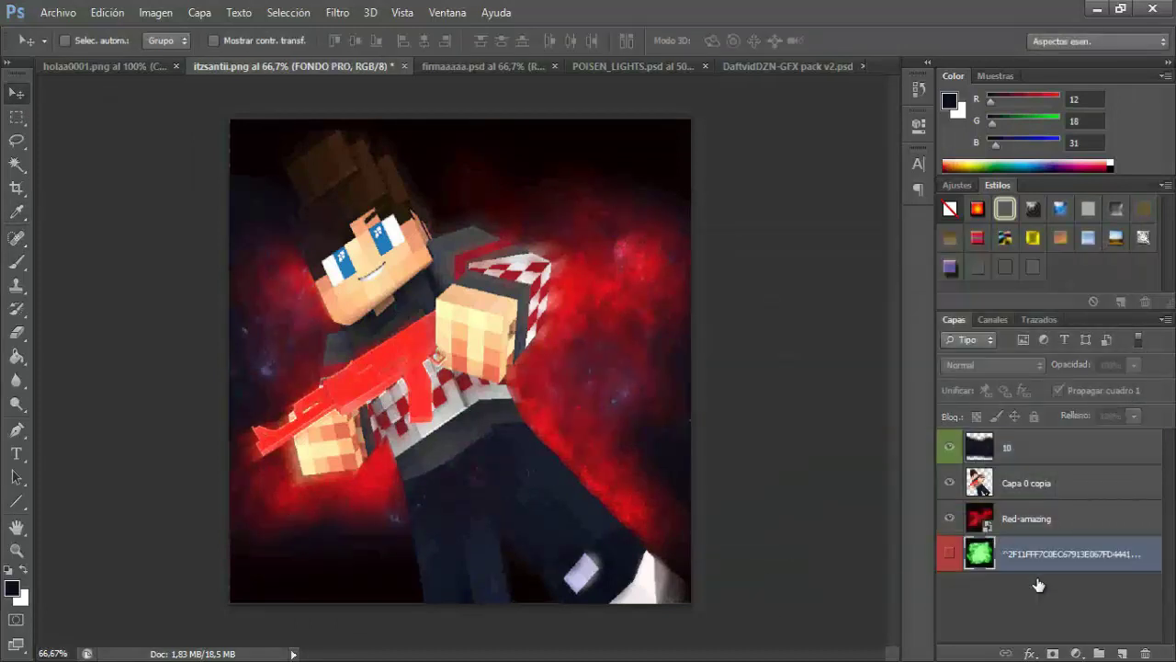
pyautogui.press('Delete')
# Switch to POISEN_LIGHTS.psd, hide light layer 10 and preview the light layers from 11 to 27 one at a time.
pyautogui.click(634, 71)
pyautogui.scroll(-5, 974, 516)
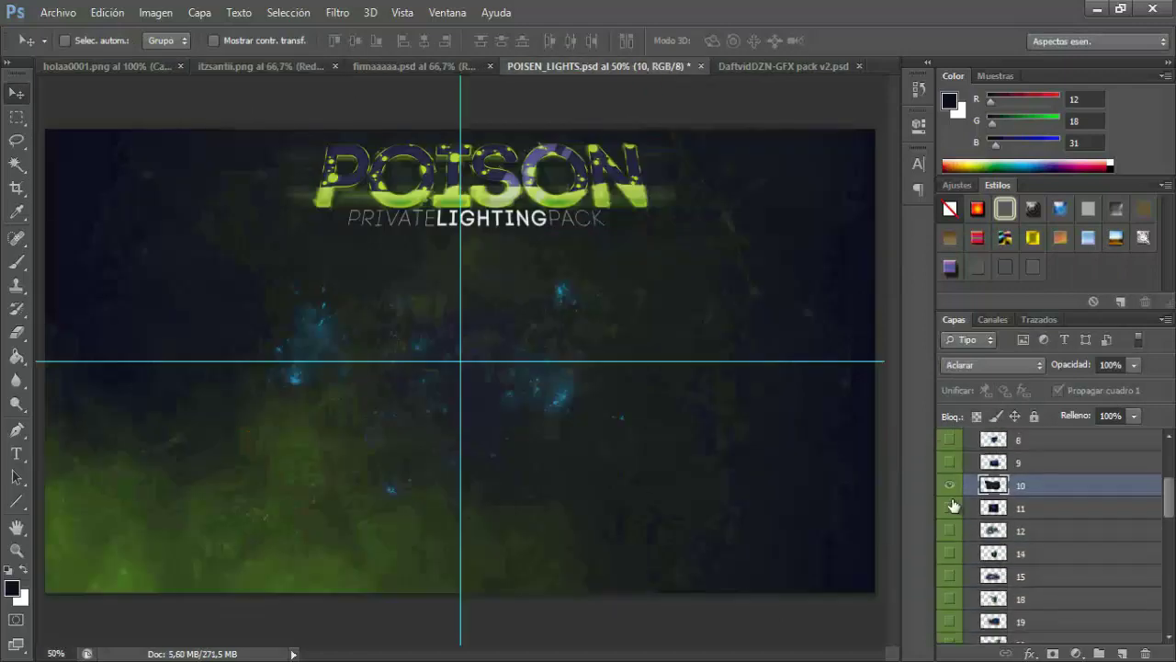
pyautogui.click(950, 487)
pyautogui.click(950, 508)
pyautogui.click(950, 508)
pyautogui.click(950, 533)
pyautogui.scroll(-2, 951, 469)
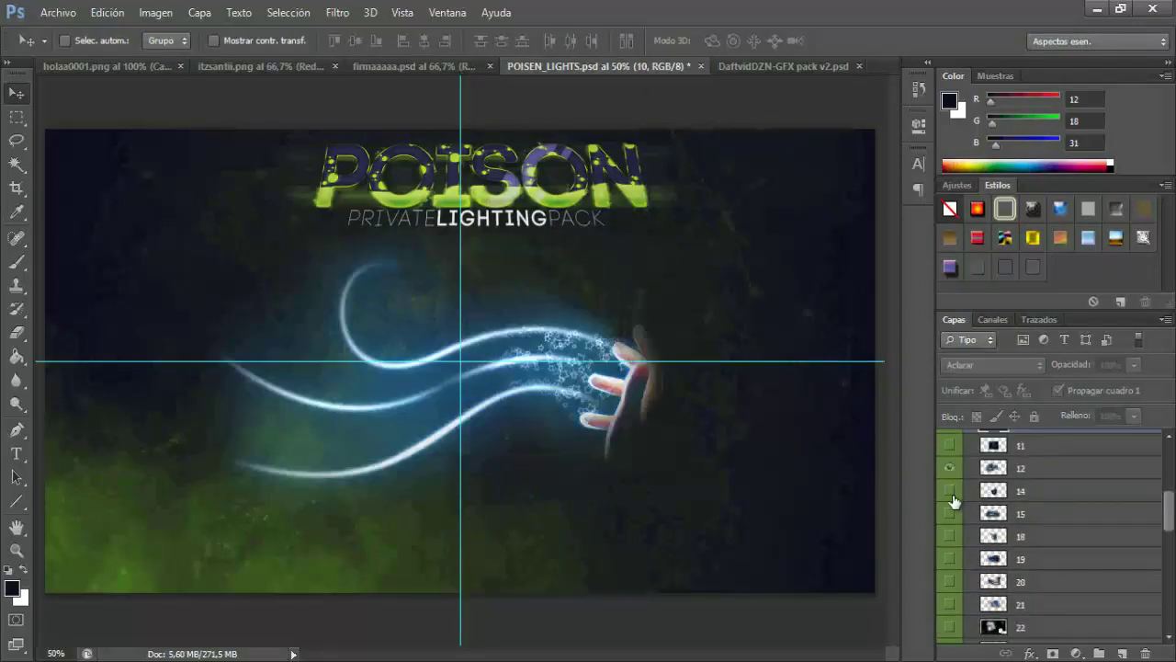
pyautogui.click(951, 495)
pyautogui.click(951, 495)
pyautogui.click(950, 517)
pyautogui.click(951, 518)
pyautogui.click(950, 537)
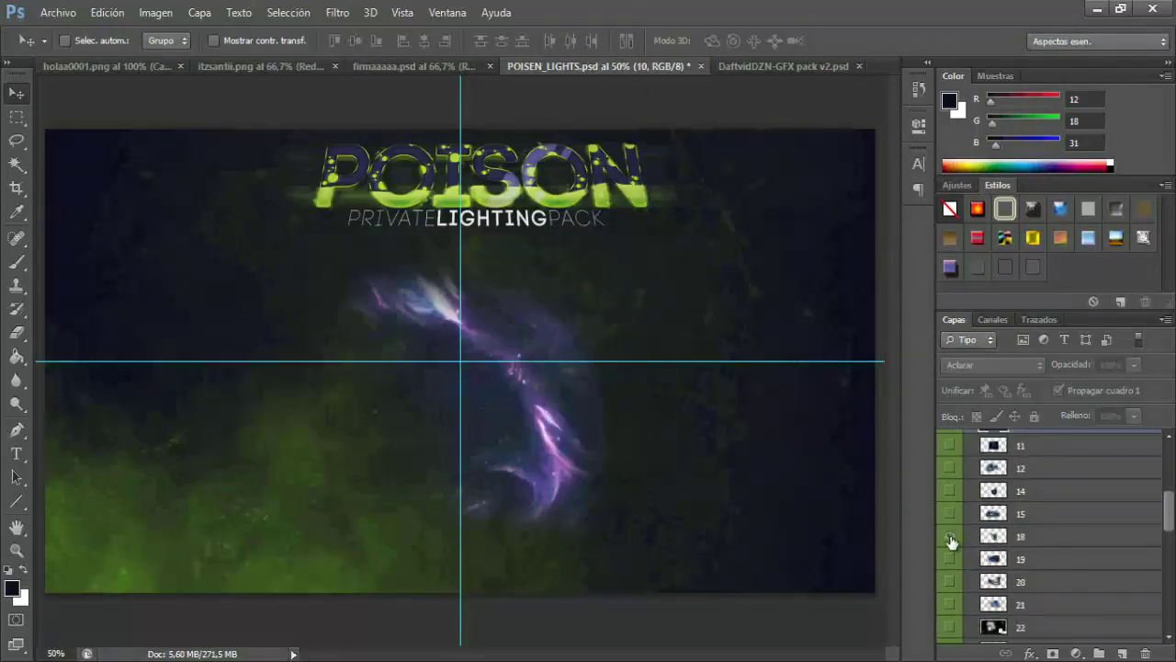
pyautogui.click(949, 560)
pyautogui.click(949, 559)
pyautogui.click(950, 583)
pyautogui.scroll(-2, 949, 588)
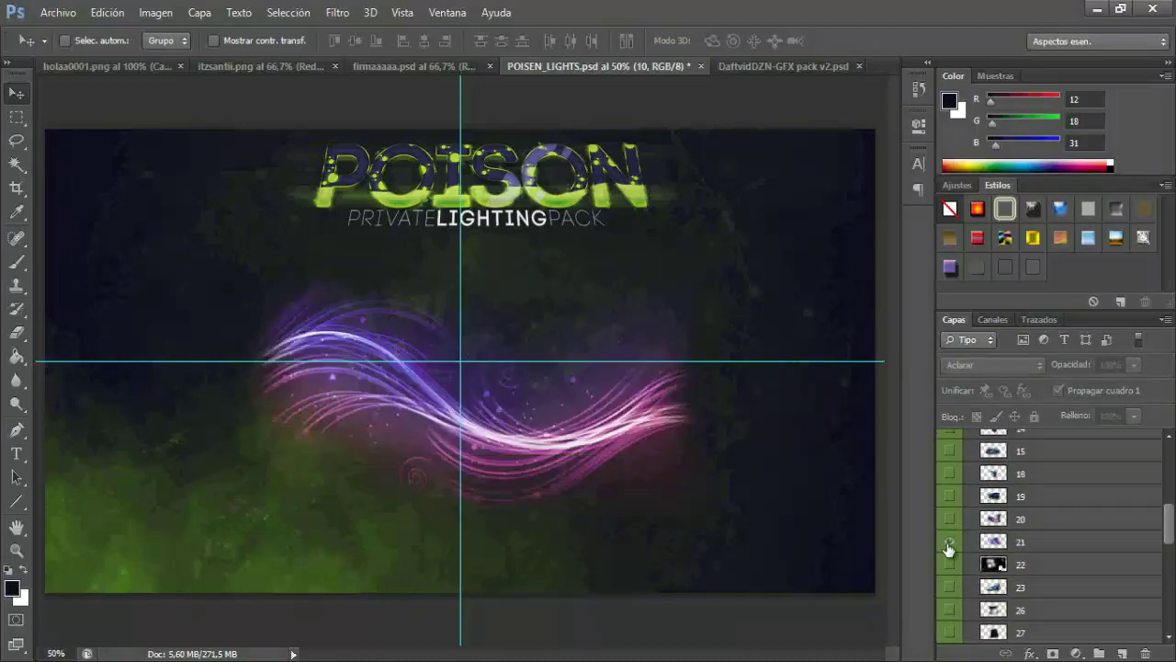
pyautogui.keyDown('alt'); pyautogui.click(949, 548); pyautogui.keyUp('alt')
pyautogui.keyDown('alt'); pyautogui.click(953, 563); pyautogui.keyUp('alt')
pyautogui.keyDown('alt'); pyautogui.click(953, 585); pyautogui.keyUp('alt')
pyautogui.scroll(-1, 953, 586)
pyautogui.keyDown('alt'); pyautogui.click(952, 504); pyautogui.keyUp('alt')
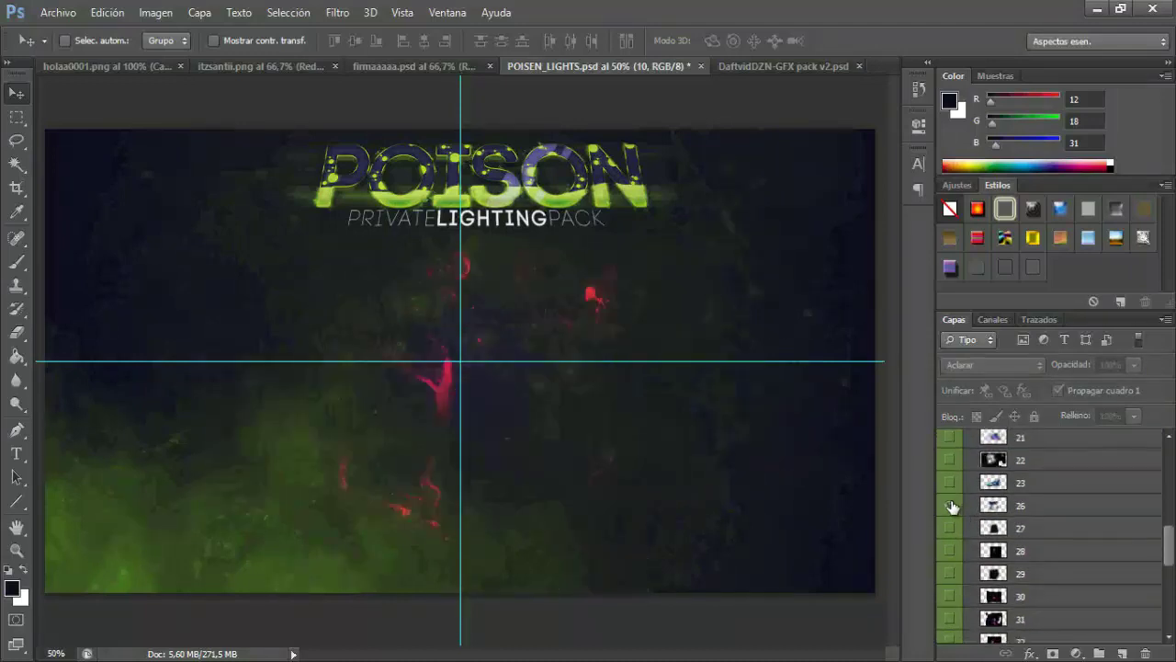
pyautogui.click(952, 528)
pyautogui.click(952, 528)
pyautogui.click(951, 504)
pyautogui.click(951, 504)
# Bring light layer 27 into itzsantii.png, move it to the top of the layer stack and position it over the character.
pyautogui.click(951, 527)
pyautogui.click(1019, 528)
pyautogui.moveTo(457, 324); pyautogui.dragTo(475, 367)
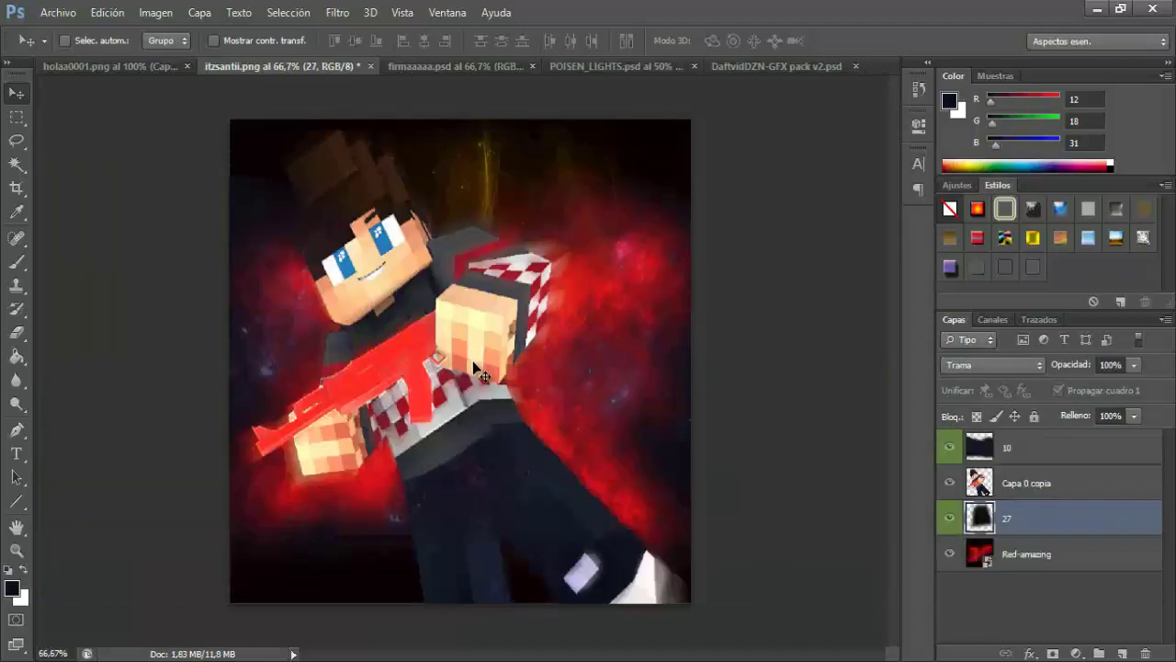
pyautogui.moveTo(1027, 518); pyautogui.dragTo(1011, 444)
pyautogui.moveTo(505, 264); pyautogui.dragTo(477, 253)
# Colorize light layer 27 red with Hue/Saturation, setting the hue to 360.
pyautogui.hotkey('ctrl', 'u')
pyautogui.click(1037, 464)
pyautogui.click(956, 359)
pyautogui.press('Tab')
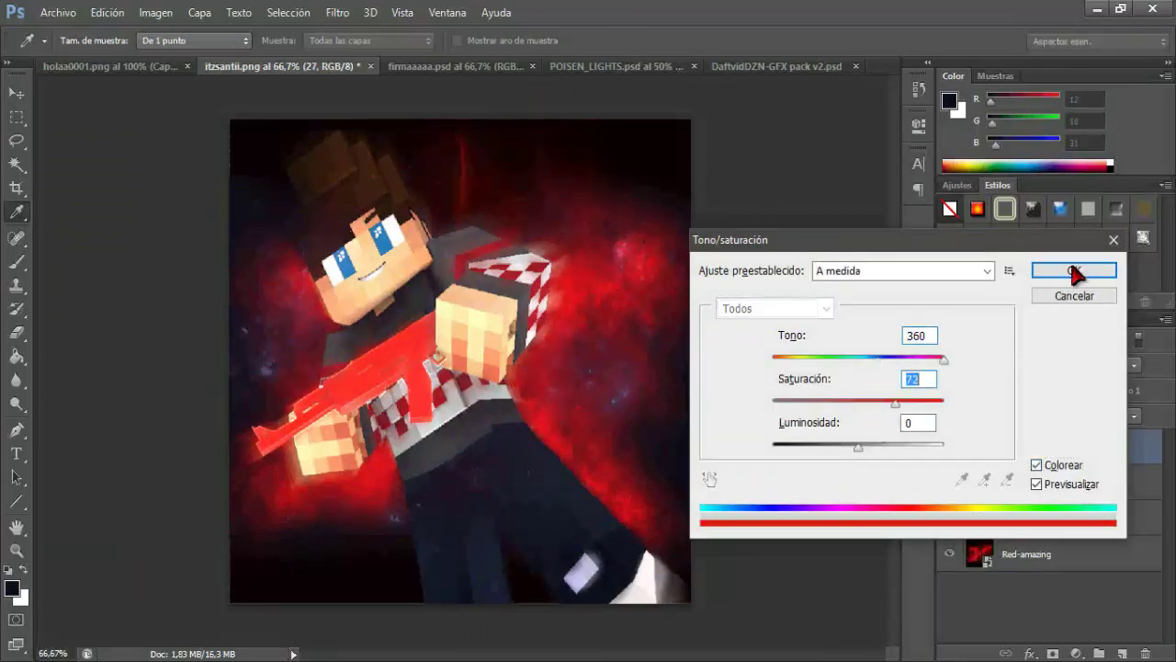
pyautogui.click(1064, 273)
# Preview light layers 29 and 30 in POISEN_LIGHTS.psd, bring layer 30 into itzsantii.png and place it over the character.
pyautogui.click(588, 67)
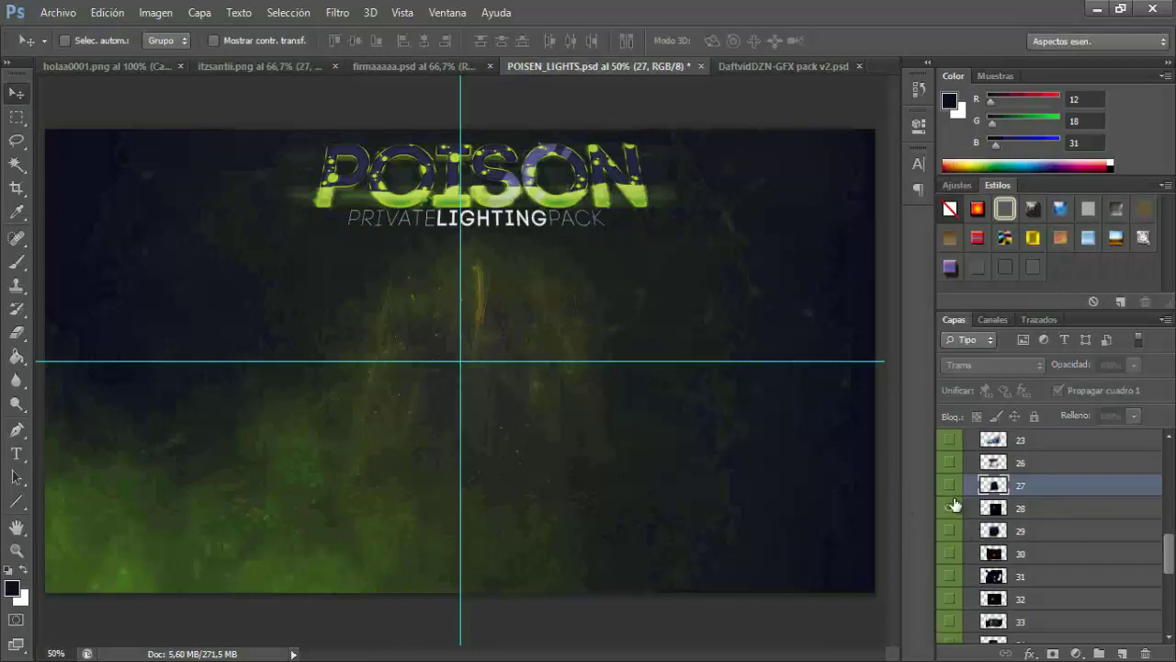
pyautogui.click(951, 531)
pyautogui.click(950, 531)
pyautogui.click(950, 553)
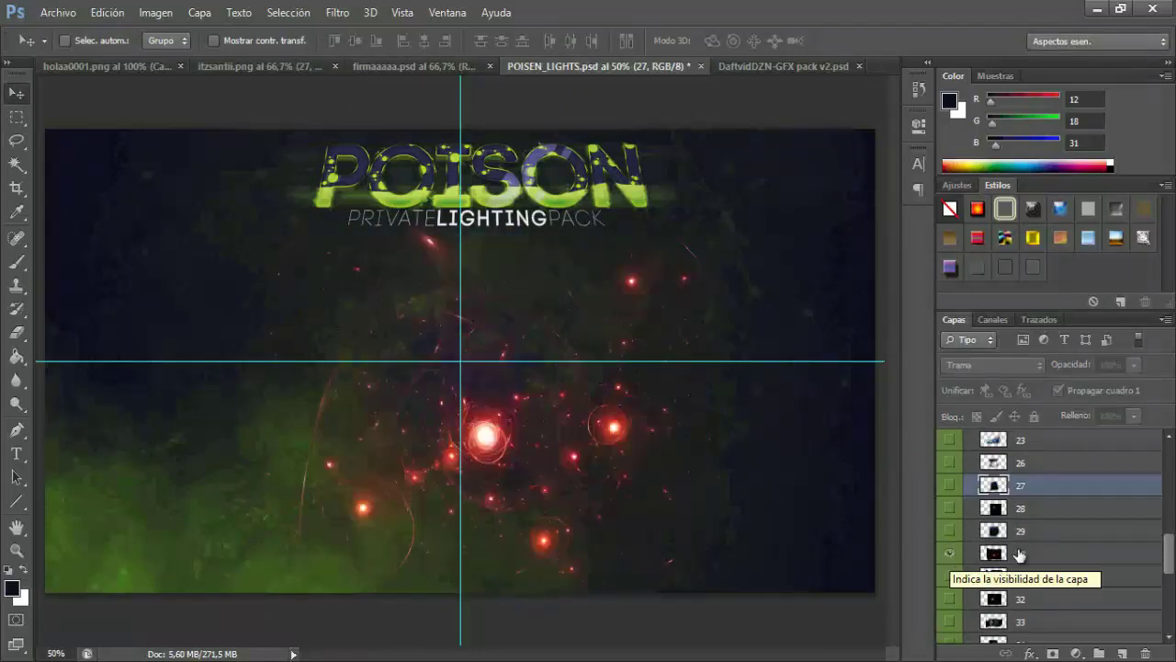
pyautogui.click(1056, 553)
pyautogui.moveTo(399, 116); pyautogui.dragTo(484, 379)
pyautogui.moveTo(482, 379); pyautogui.dragTo(491, 444)
# Lower the opacity of light layer 30, keeping its Trama blend mode.
pyautogui.click(1036, 366)
pyautogui.click(1134, 365)
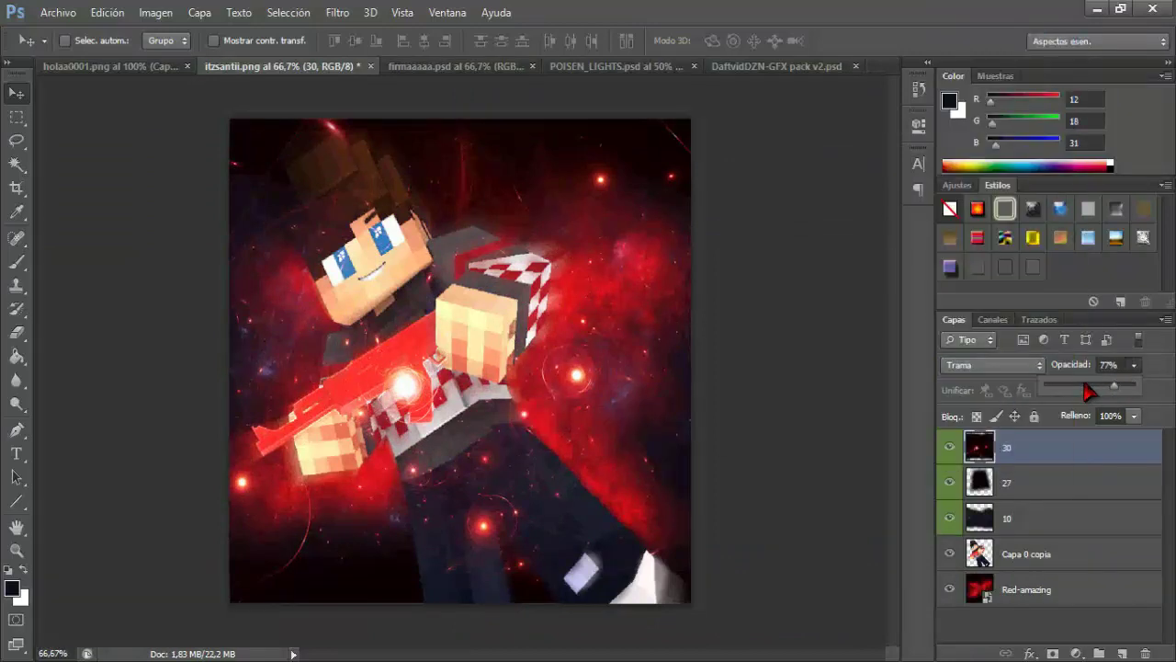
pyautogui.moveTo(1134, 385); pyautogui.dragTo(1082, 388)
# Return to POISEN_LIGHTS.psd, hide light layer 30 and preview light layers 31 to 35 one at a time.
pyautogui.click(674, 66)
pyautogui.click(950, 630)
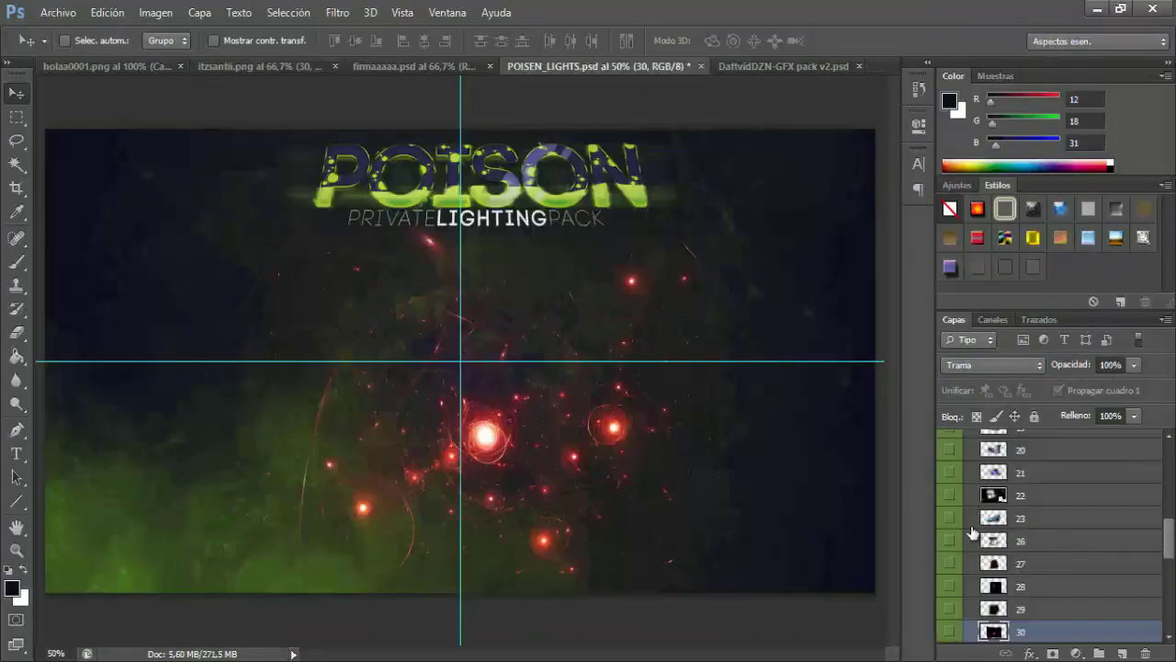
pyautogui.scroll(-3, 971, 533)
pyautogui.click(950, 487)
pyautogui.click(950, 487)
pyautogui.click(951, 510)
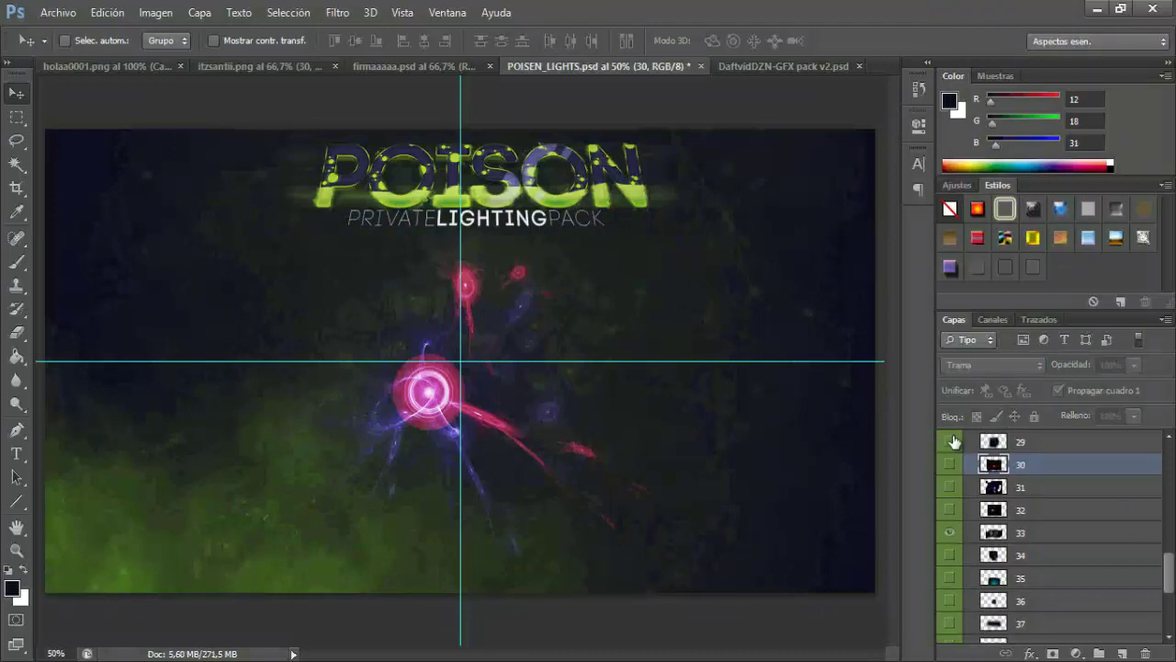
pyautogui.click(950, 526)
pyautogui.scroll(-1, 963, 464)
pyautogui.click(950, 449)
pyautogui.click(951, 471)
pyautogui.click(952, 471)
pyautogui.click(951, 498)
pyautogui.click(951, 497)
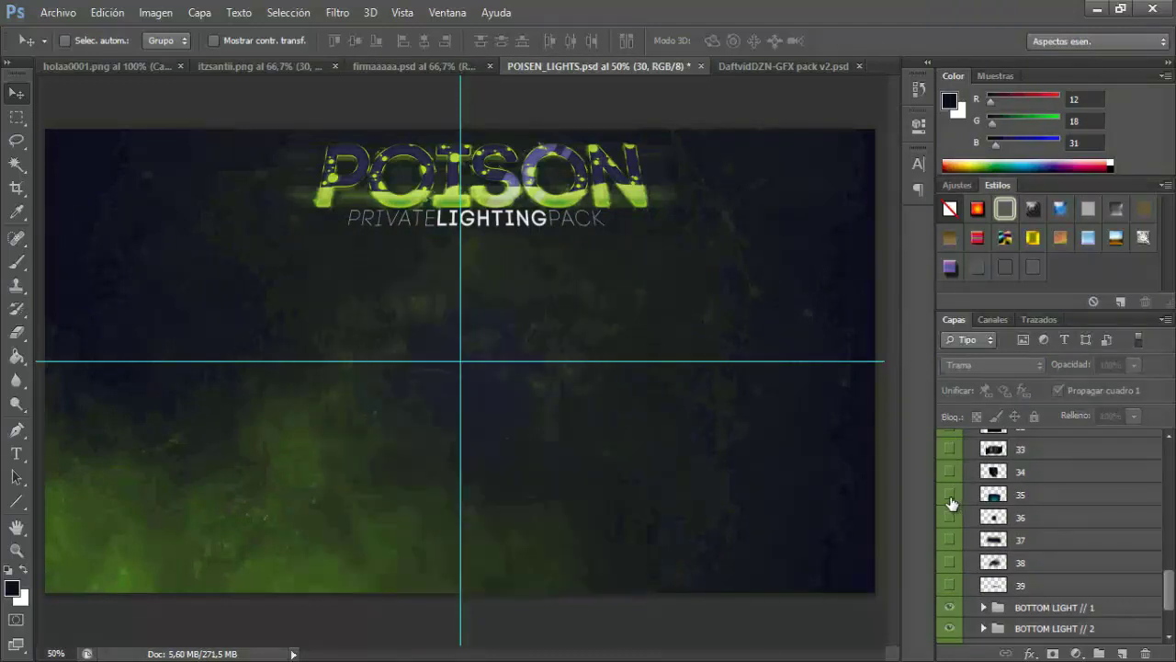
# Show light layer 35, bring it into itzsantii.png and place it over the character's legs.
pyautogui.click(951, 496)
pyautogui.click(409, 66)
pyautogui.click(290, 66)
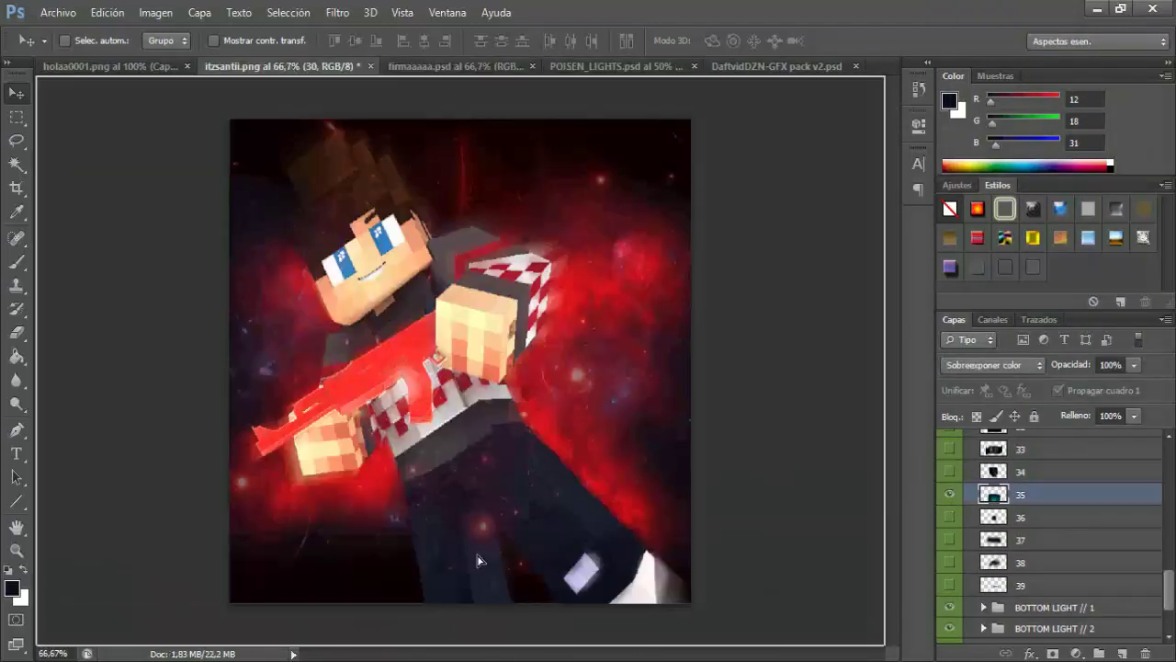
pyautogui.moveTo(475, 552); pyautogui.dragTo(452, 542)
# Return to POISEN_LIGHTS.psd, hide light layer 35 and preview light layers 36 to 39 one at a time.
pyautogui.click(639, 67)
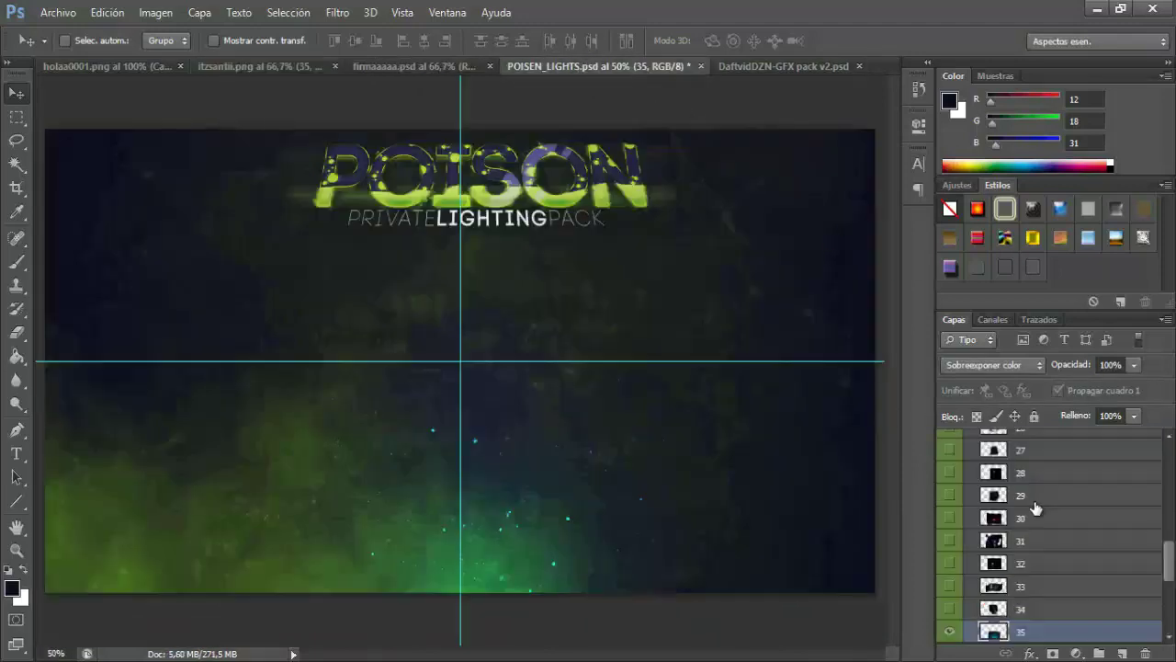
pyautogui.click(950, 528)
pyautogui.click(950, 550)
pyautogui.click(950, 551)
pyautogui.click(950, 573)
pyautogui.click(950, 573)
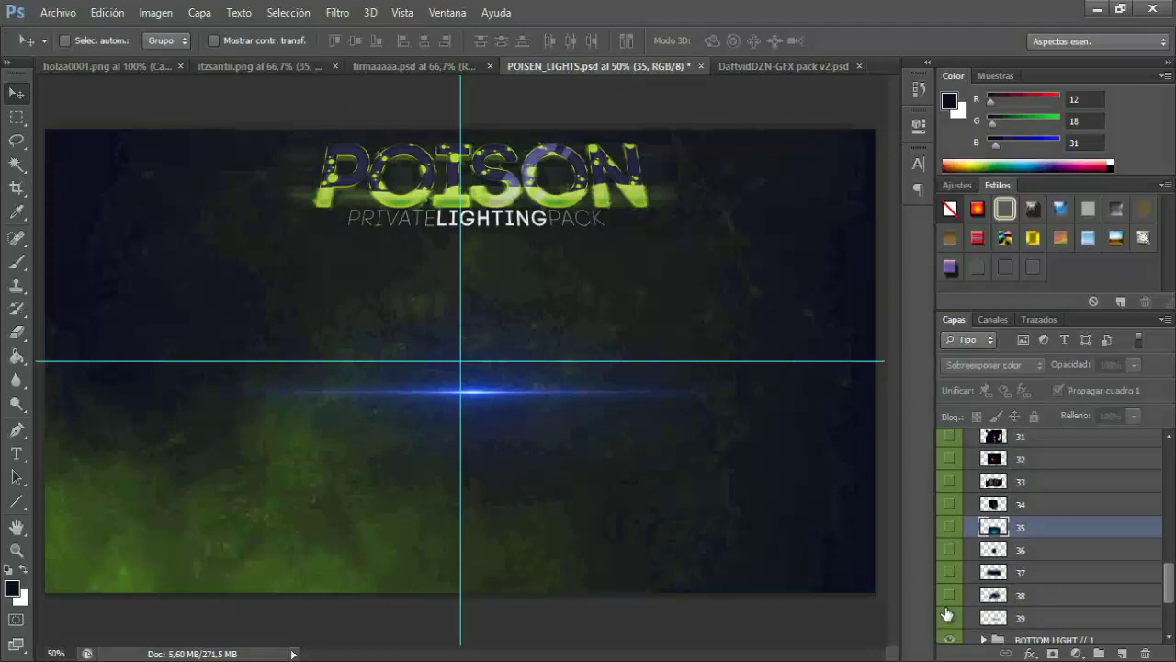
pyautogui.click(949, 617)
pyautogui.click(949, 596)
pyautogui.click(950, 623)
pyautogui.click(951, 621)
pyautogui.click(950, 618)
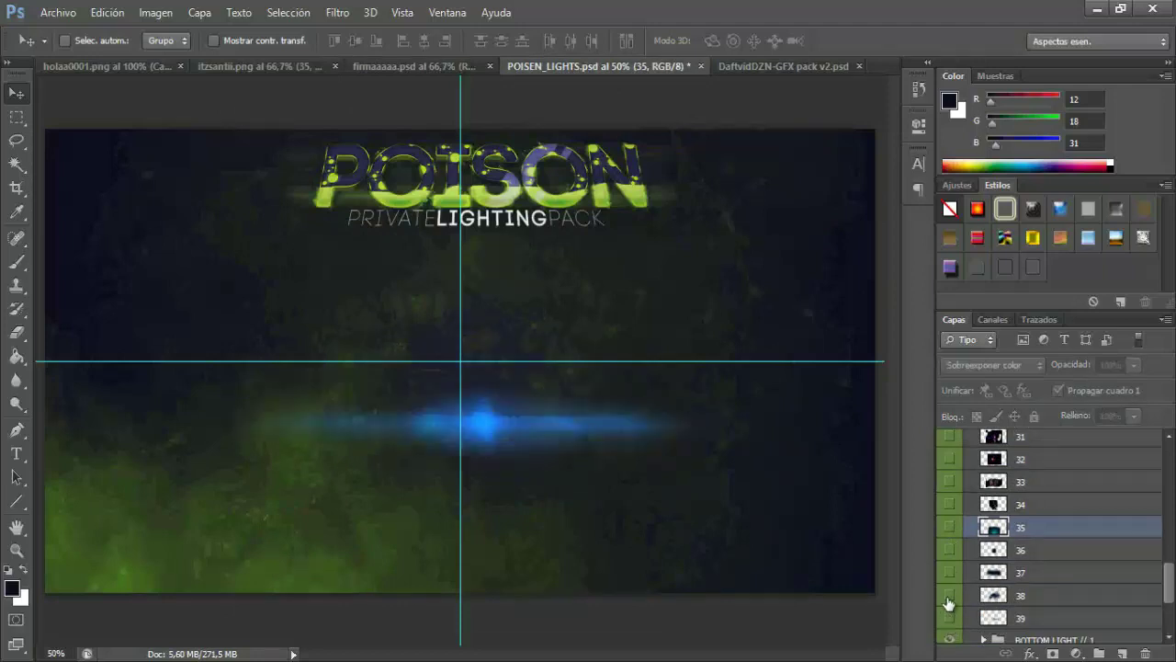
pyautogui.click(950, 599)
pyautogui.click(950, 599)
# Collapse the LIGHTS group, expand the particle group below it, preview its layers up to 11 Kopie and collapse it again.
pyautogui.scroll(1, 972, 533)
pyautogui.scroll(10, 972, 533)
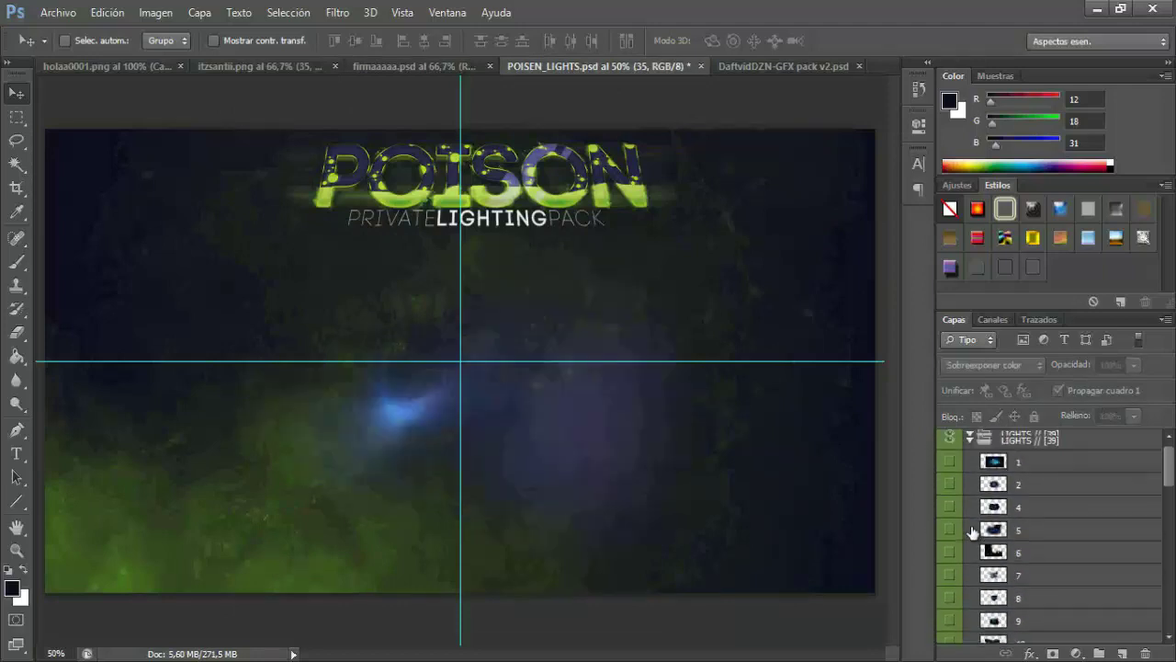
pyautogui.click(956, 441)
pyautogui.click(970, 441)
pyautogui.click(971, 462)
pyautogui.scroll(-2, 960, 477)
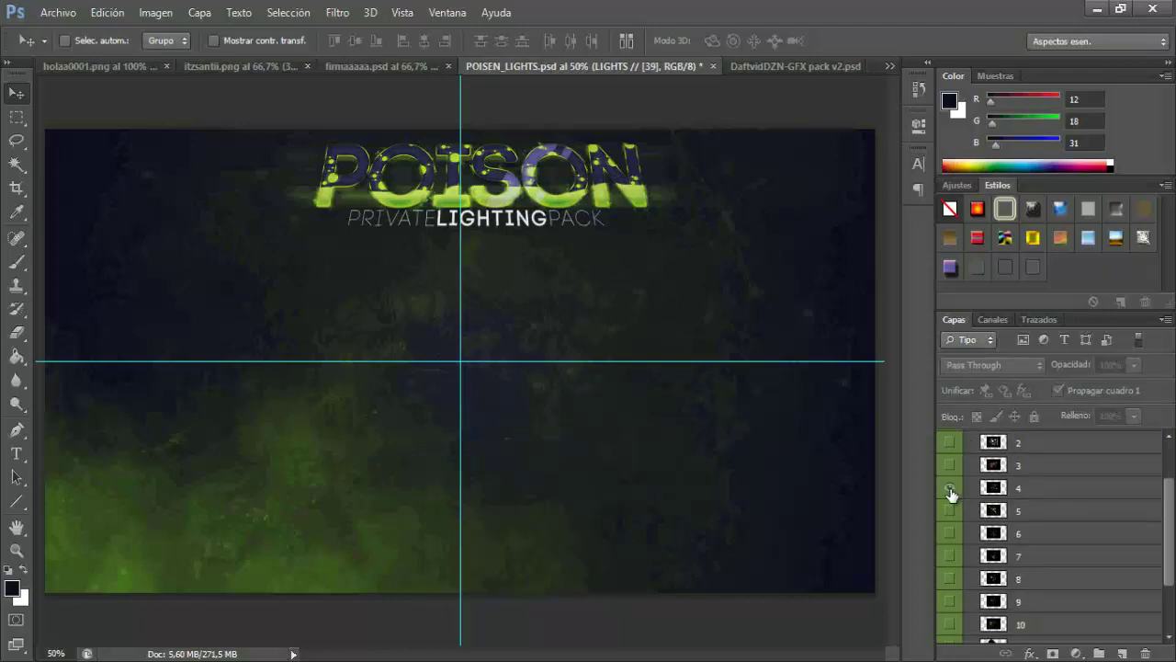
pyautogui.click(950, 489)
pyautogui.click(950, 513)
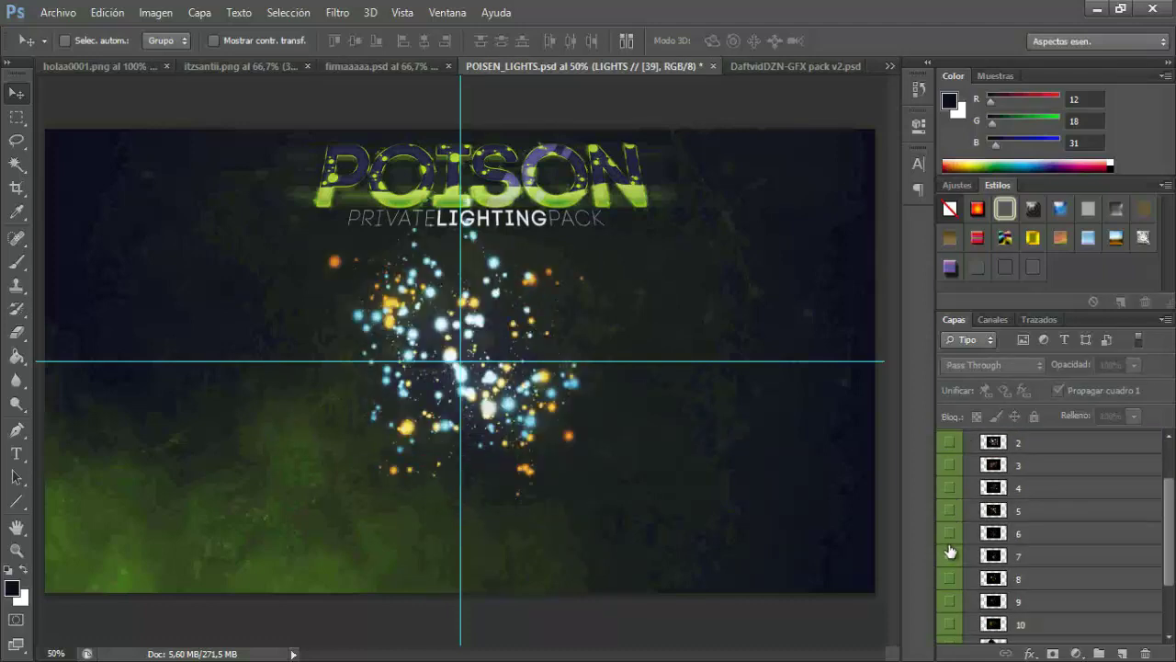
pyautogui.click(950, 551)
pyautogui.click(952, 577)
pyautogui.scroll(-3, 955, 570)
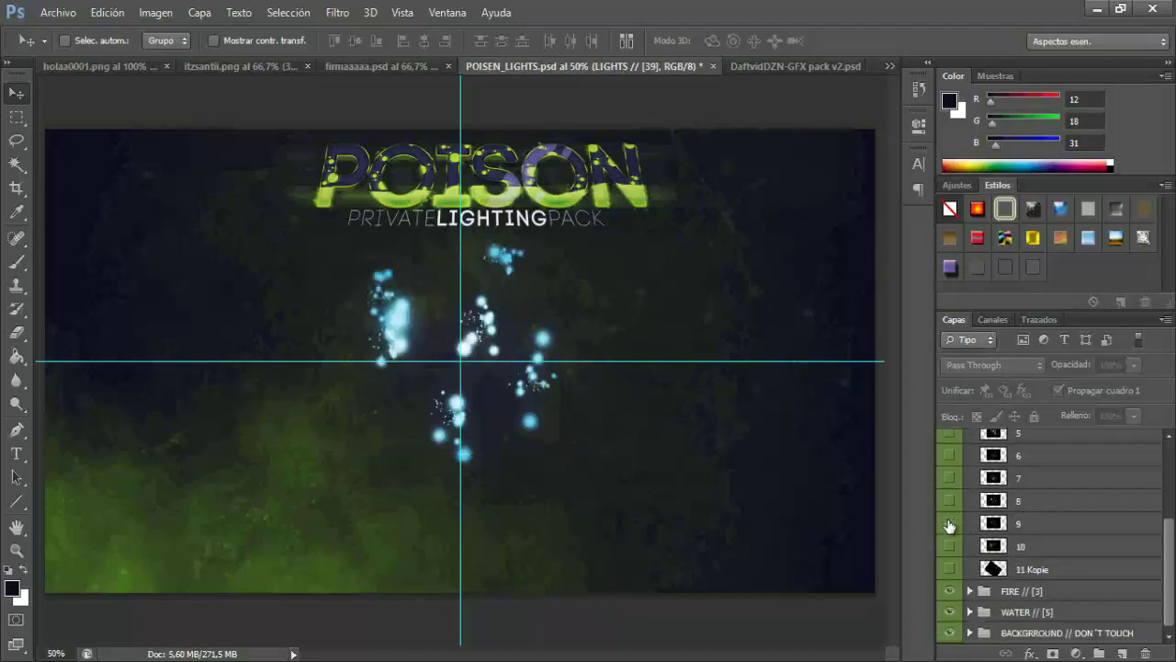
pyautogui.click(950, 522)
pyautogui.click(950, 548)
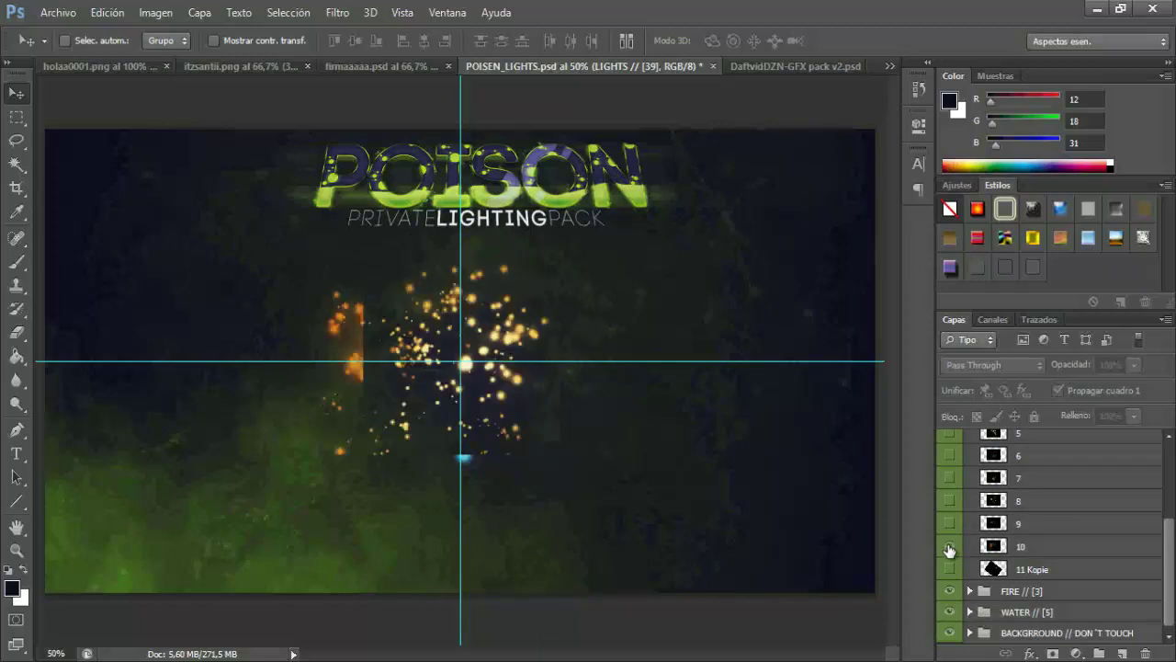
pyautogui.click(949, 571)
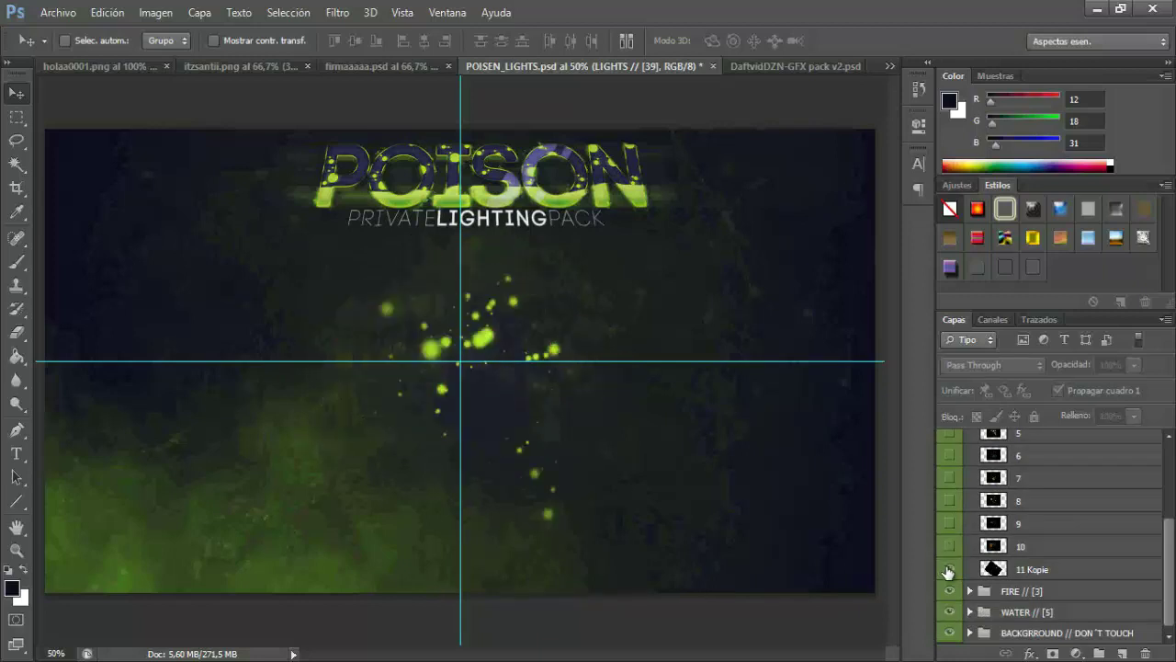
pyautogui.click(952, 546)
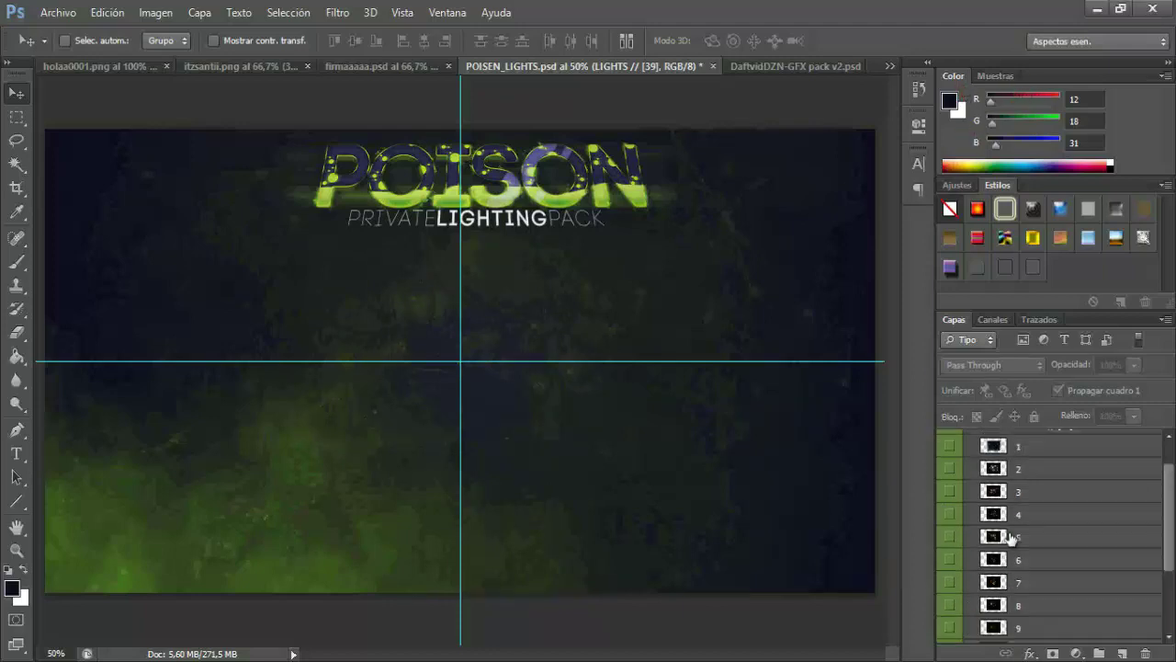
pyautogui.scroll(5, 1011, 542)
pyautogui.click(969, 460)
# Switch to DaftvidDZN-GFX pack v2.psd and bring its Daftvid Fade layer into itzsantii.png.
pyautogui.click(764, 68)
pyautogui.scroll(5, 1005, 486)
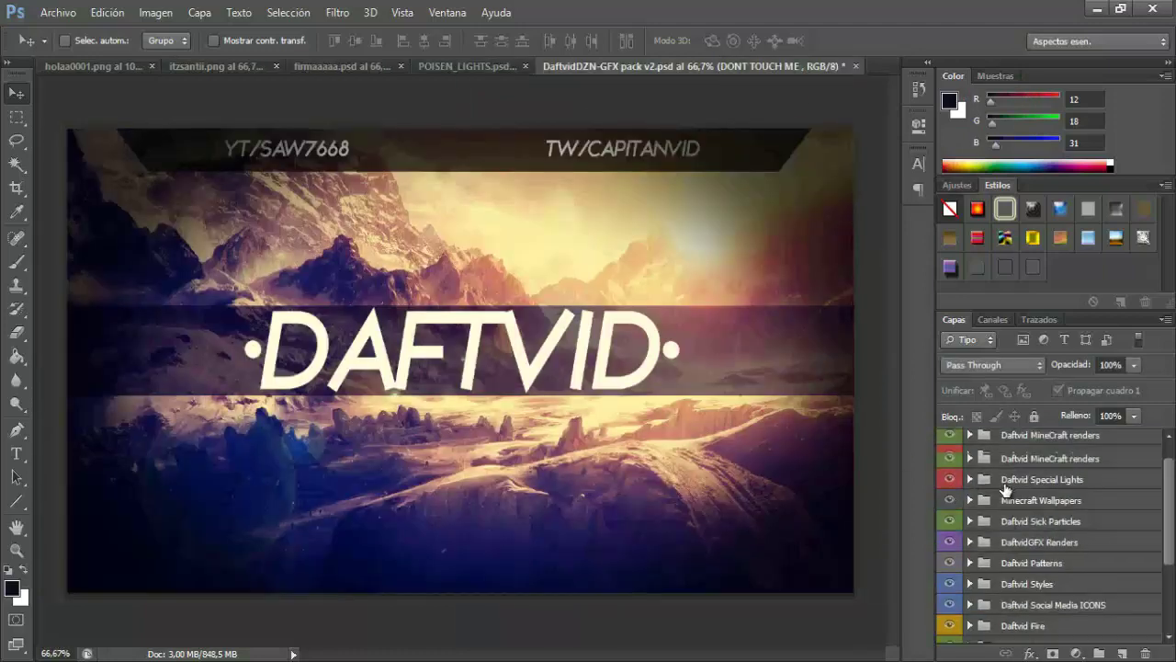
pyautogui.click(986, 449)
pyautogui.moveTo(392, 190); pyautogui.dragTo(519, 501)
# Free-transform the Daftvid Fade layer so that its dark edges fit the borders of the canvas.
pyautogui.hotkey('ctrl', 't')
pyautogui.moveTo(841, 375); pyautogui.dragTo(690, 378)
pyautogui.moveTo(56, 145); pyautogui.dragTo(165, 123)
pyautogui.moveTo(408, 607); pyautogui.dragTo(409, 603)
pyautogui.moveTo(124, 397); pyautogui.dragTo(230, 397)
pyautogui.moveTo(461, 191); pyautogui.dragTo(496, 125)
pyautogui.press('Return')
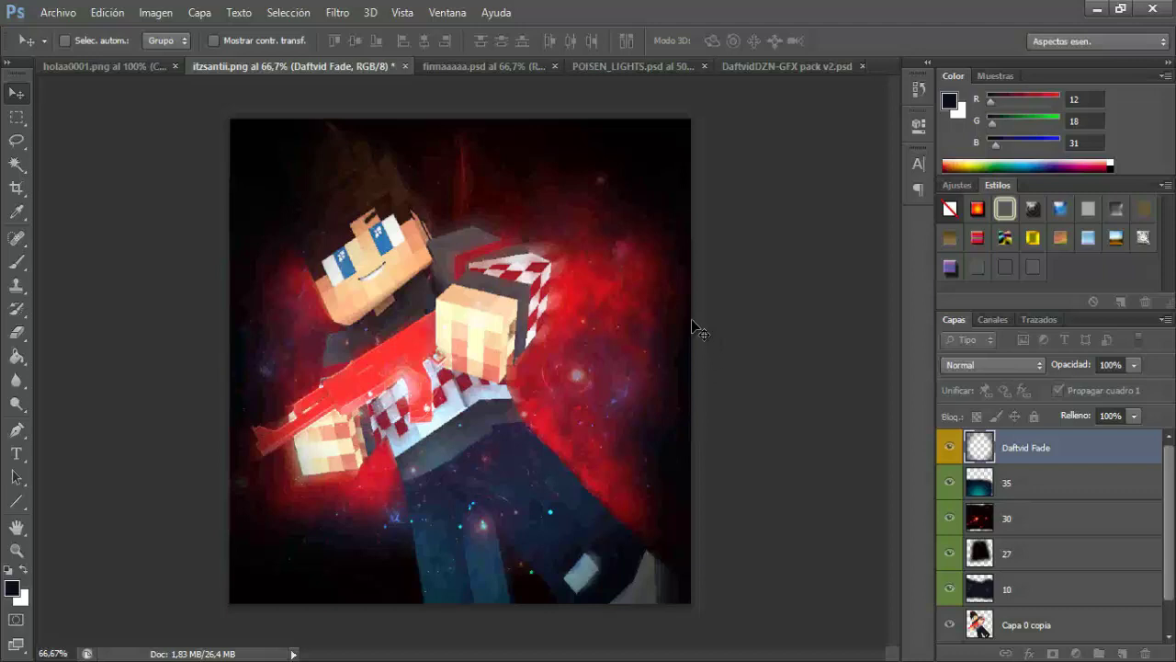
# Close POISEN_LIGHTS.psd and bring the Daftvid CC's group from DaftvidDZN-GFX pack v2.psd into itzsantii.png.
pyautogui.click(704, 66)
pyautogui.click(632, 270)
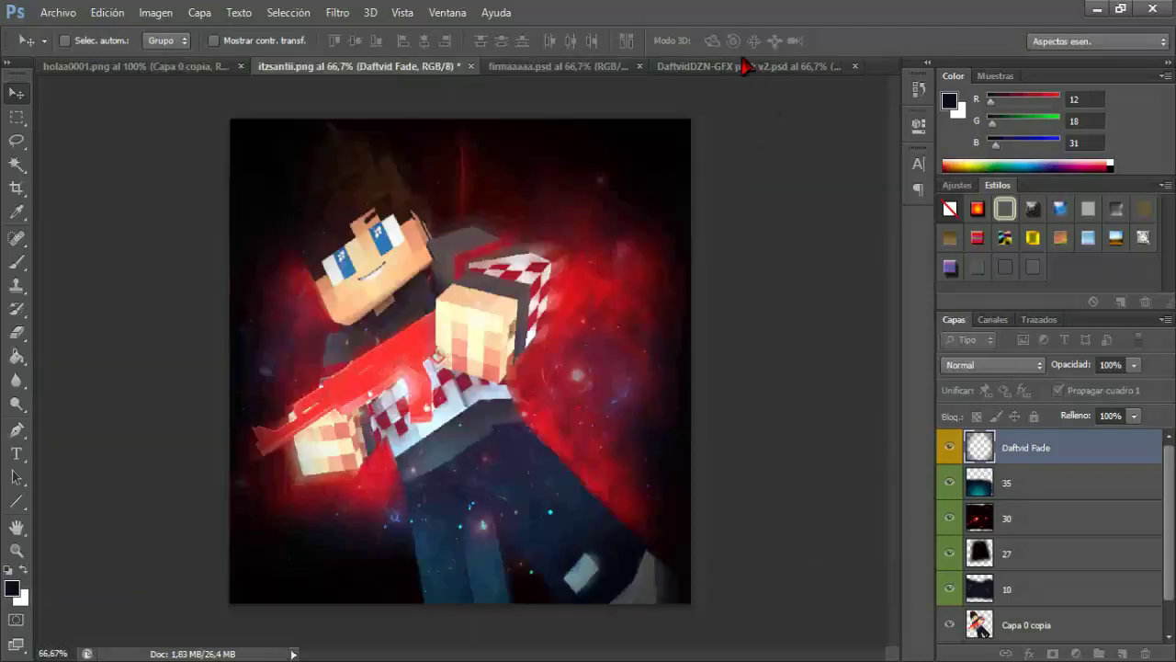
pyautogui.click(743, 68)
pyautogui.click(965, 464)
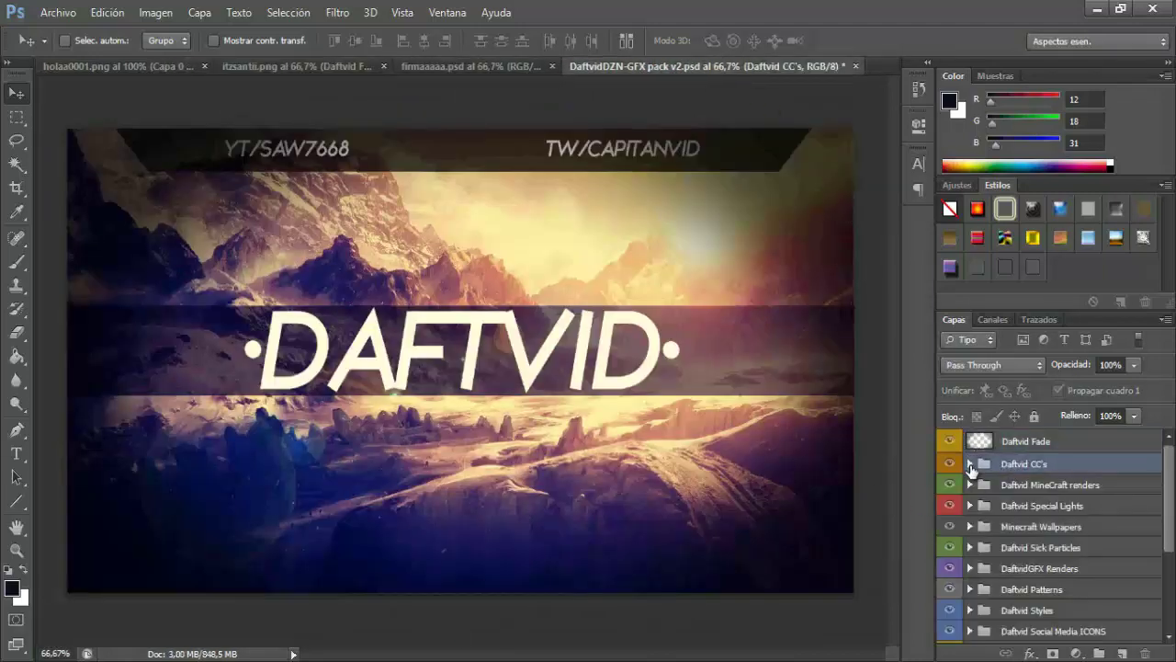
pyautogui.click(970, 463)
pyautogui.click(950, 461)
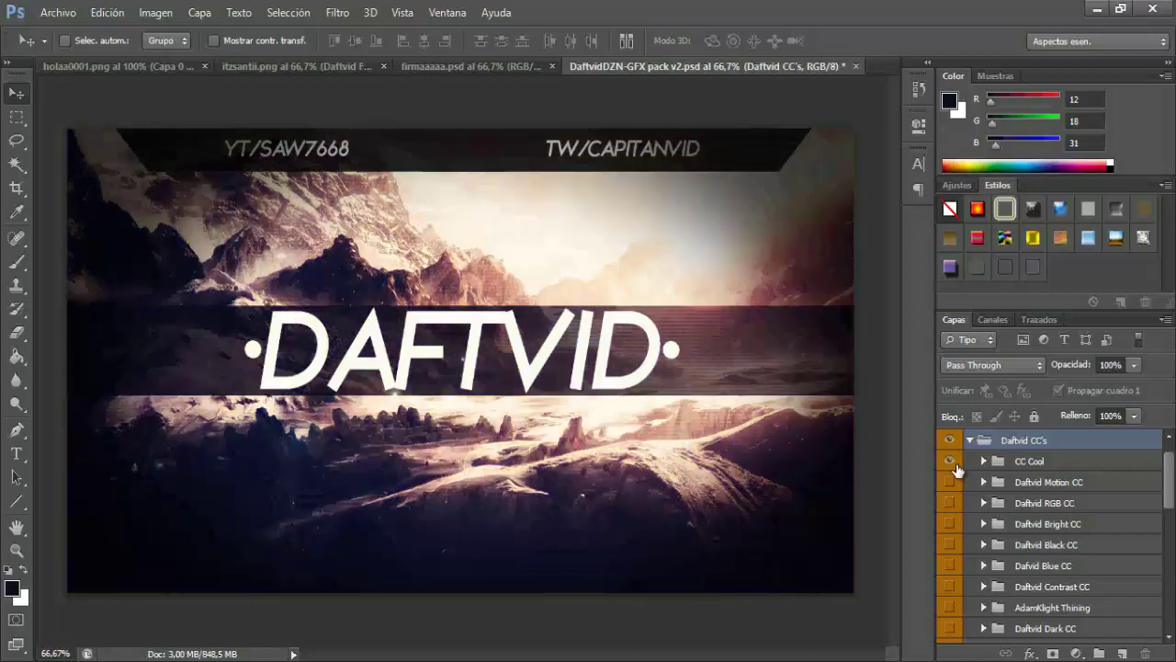
pyautogui.click(968, 442)
pyautogui.moveTo(506, 232); pyautogui.dragTo(467, 361)
# Expand the Daftvid CC's group and preview CC Cool and the Daftvid Motion, RGB, Bright and Black CC groups one at a time.
pyautogui.click(970, 441)
pyautogui.click(948, 462)
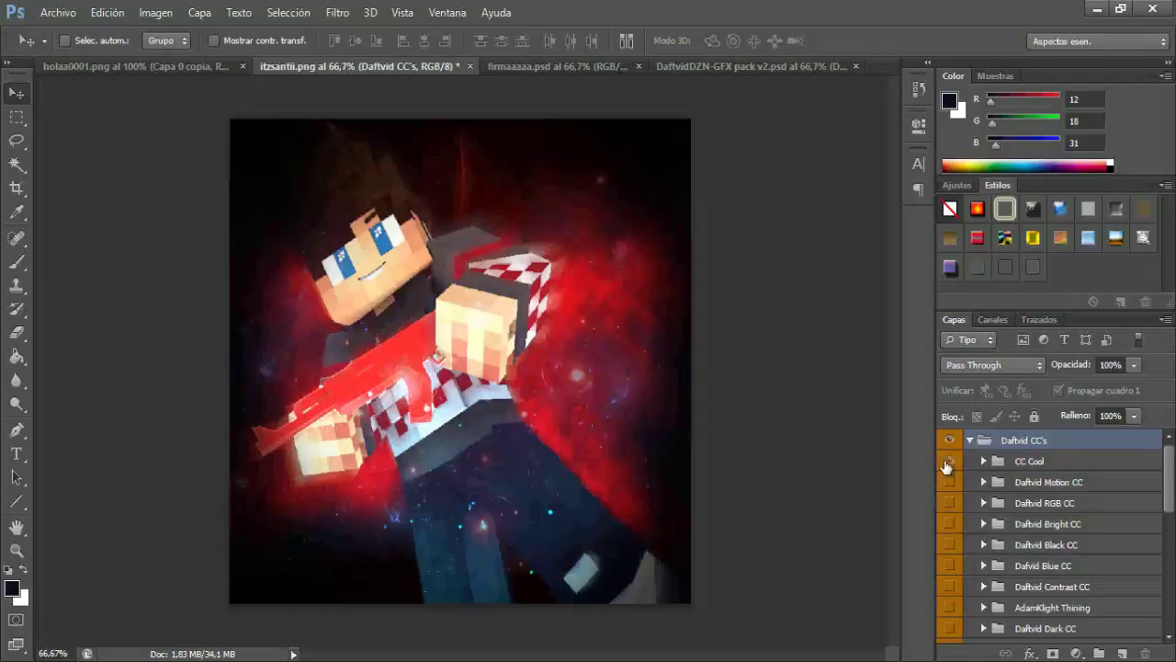
pyautogui.click(948, 462)
pyautogui.click(949, 483)
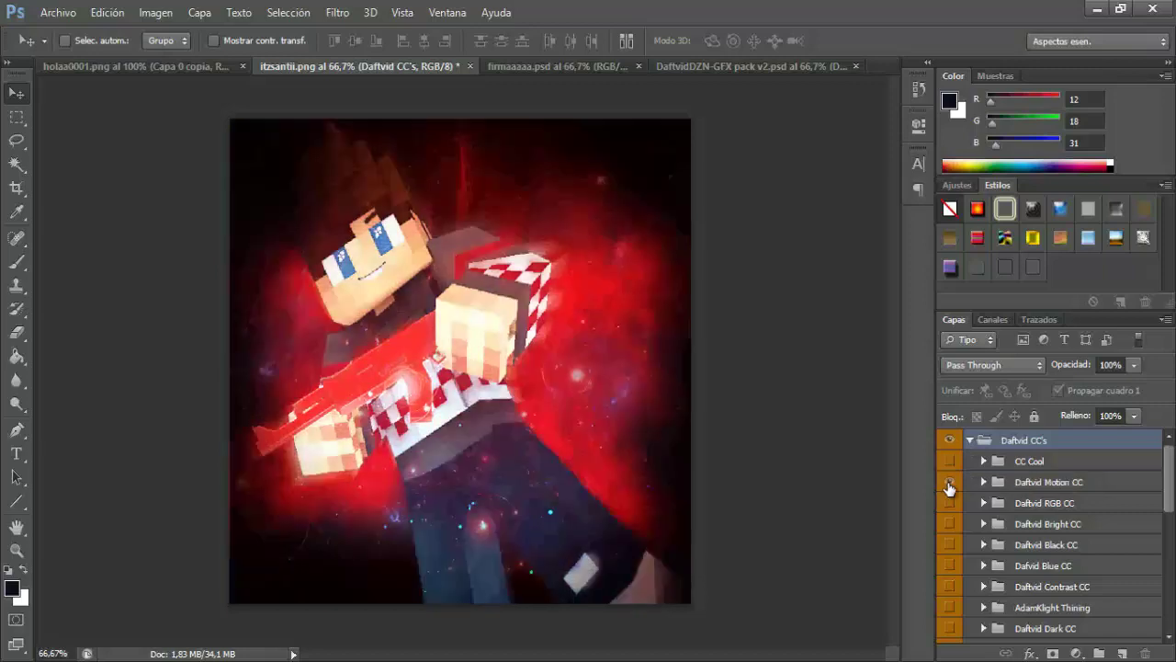
pyautogui.click(949, 485)
pyautogui.click(950, 505)
pyautogui.click(950, 505)
pyautogui.click(952, 524)
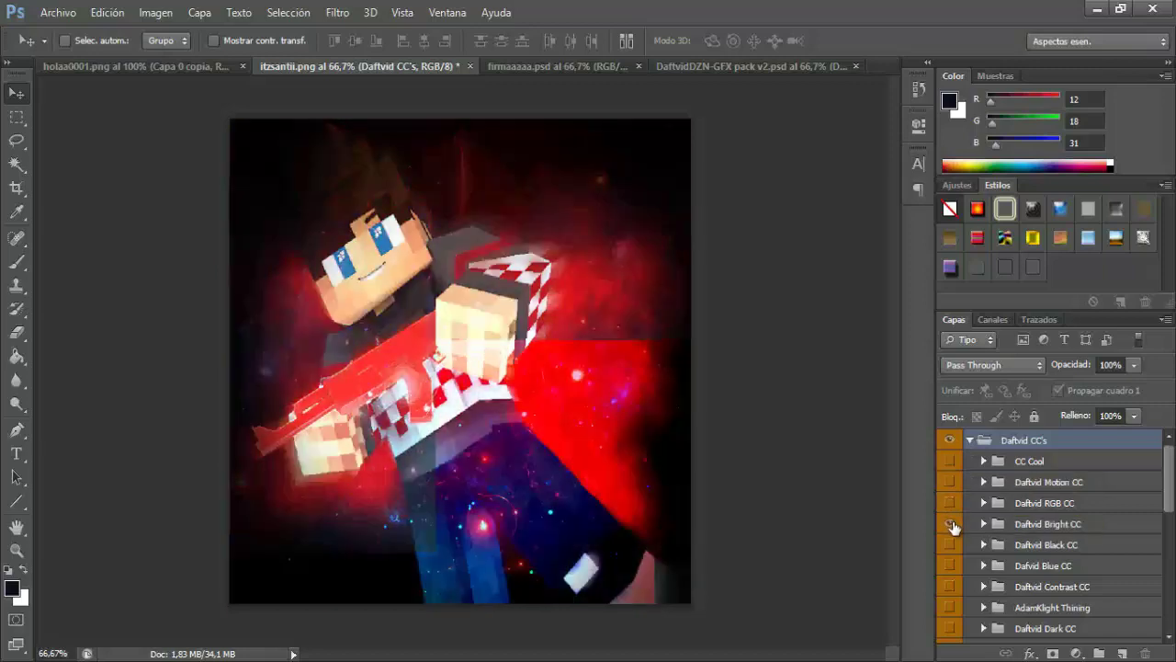
pyautogui.click(952, 525)
pyautogui.click(949, 544)
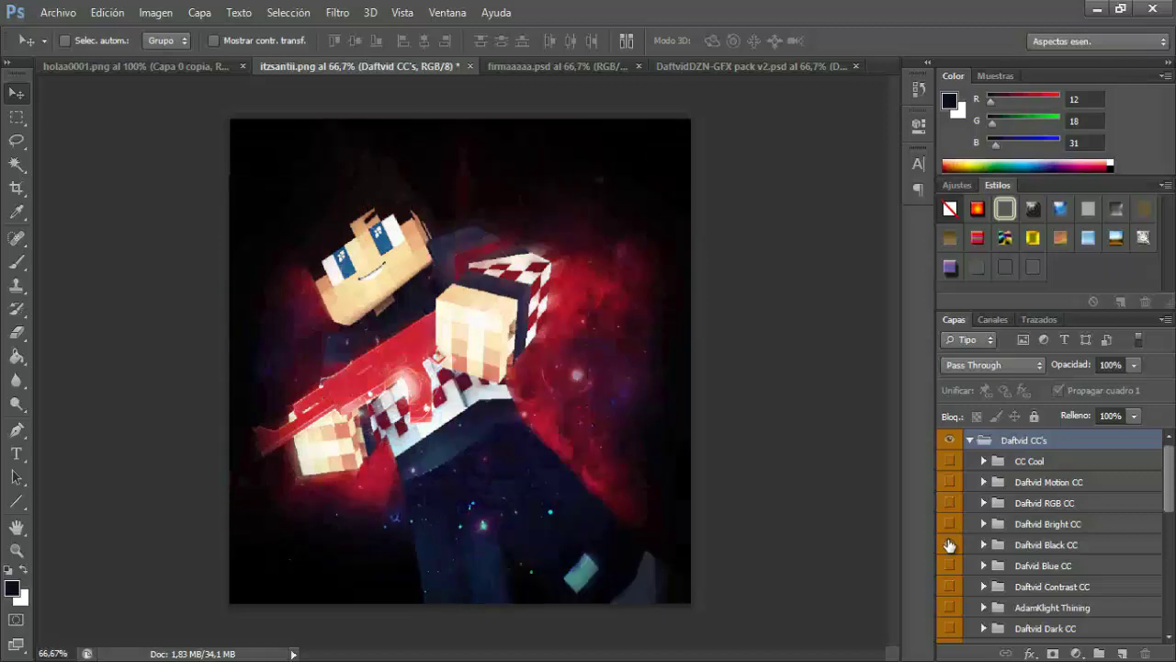
# Expand the Daftvid Black CC group, look through its adjustment layers and hide the group.
pyautogui.click(949, 544)
pyautogui.click(983, 544)
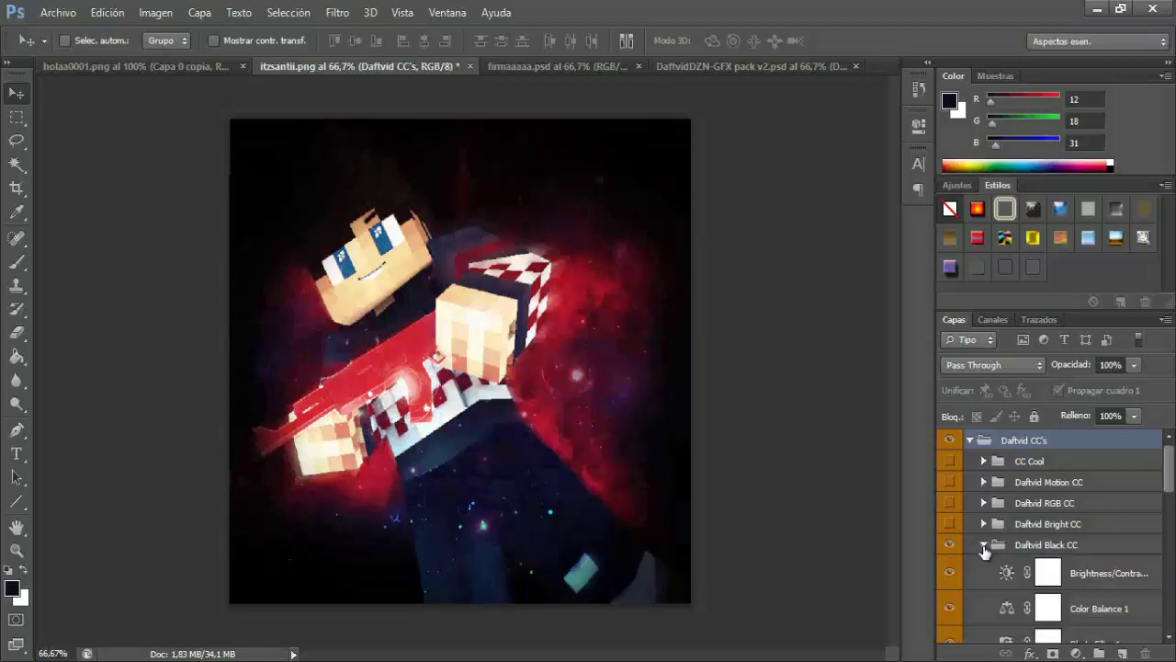
pyautogui.scroll(-3, 984, 548)
pyautogui.scroll(3, 957, 548)
pyautogui.click(952, 547)
pyautogui.scroll(-3, 987, 531)
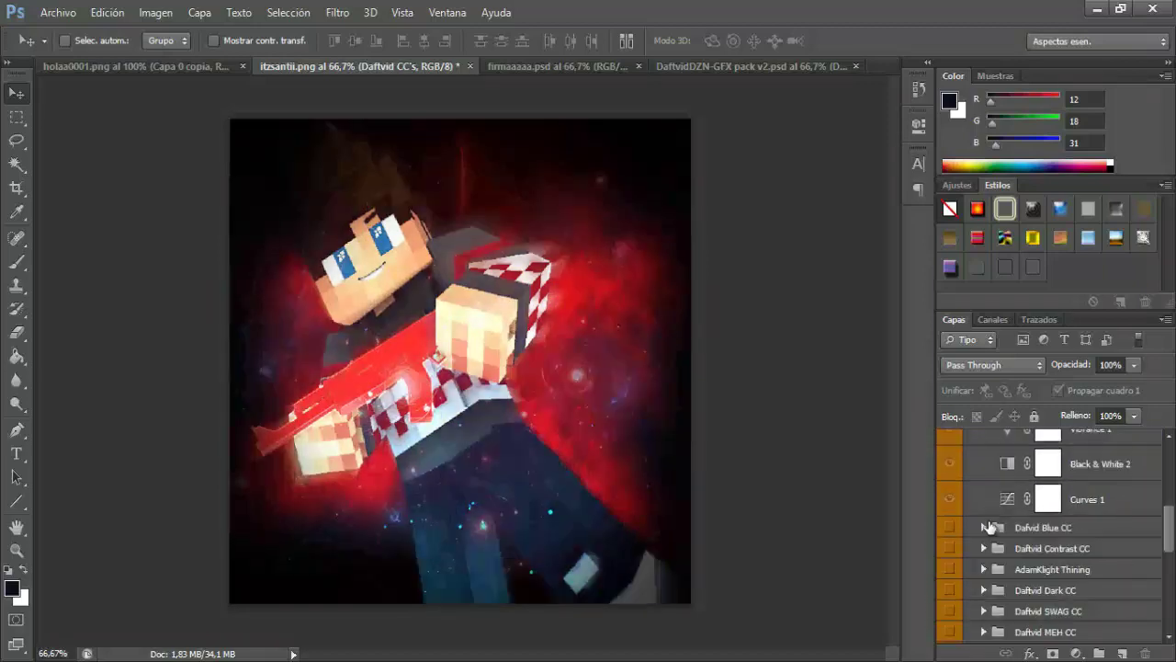
# Show the Dafvid Blue CC and Daftvid Black CC groups together and collapse the Black CC group.
pyautogui.click(950, 531)
pyautogui.scroll(5, 951, 533)
pyautogui.click(951, 508)
pyautogui.click(983, 502)
pyautogui.scroll(-2, 956, 507)
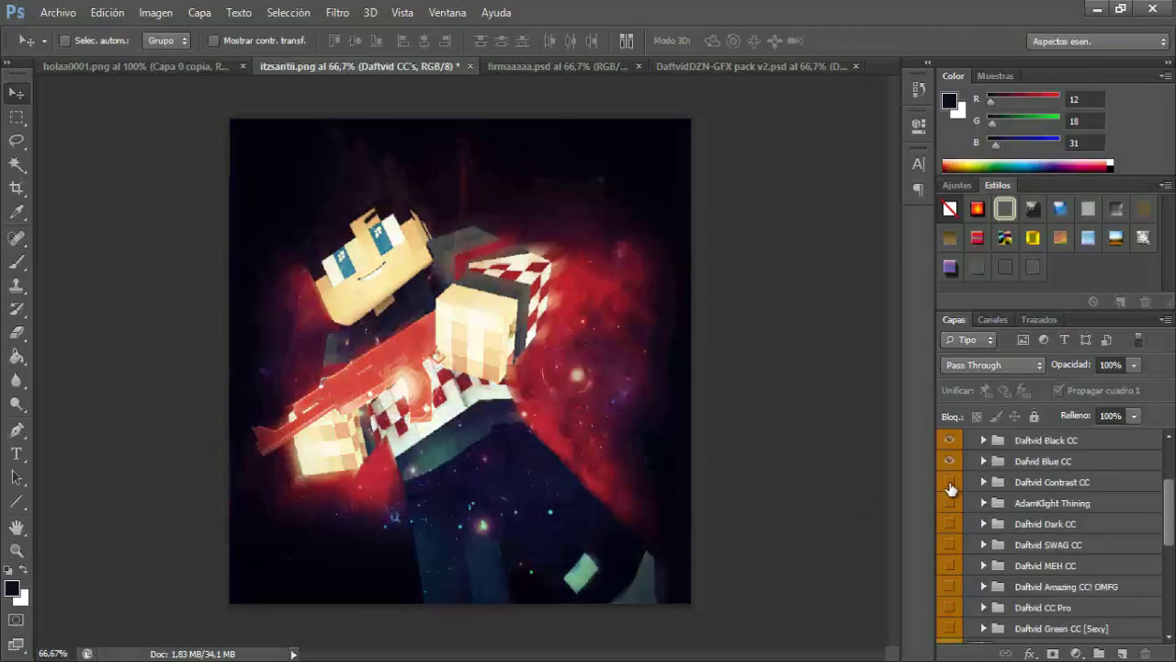
# Preview the remaining color-correction groups individually, including Daftvid Contrast, AdamKlight Thining, Dark, SWAG, CC Pro and Green CC.
pyautogui.click(951, 485)
pyautogui.click(951, 486)
pyautogui.click(952, 504)
pyautogui.click(952, 505)
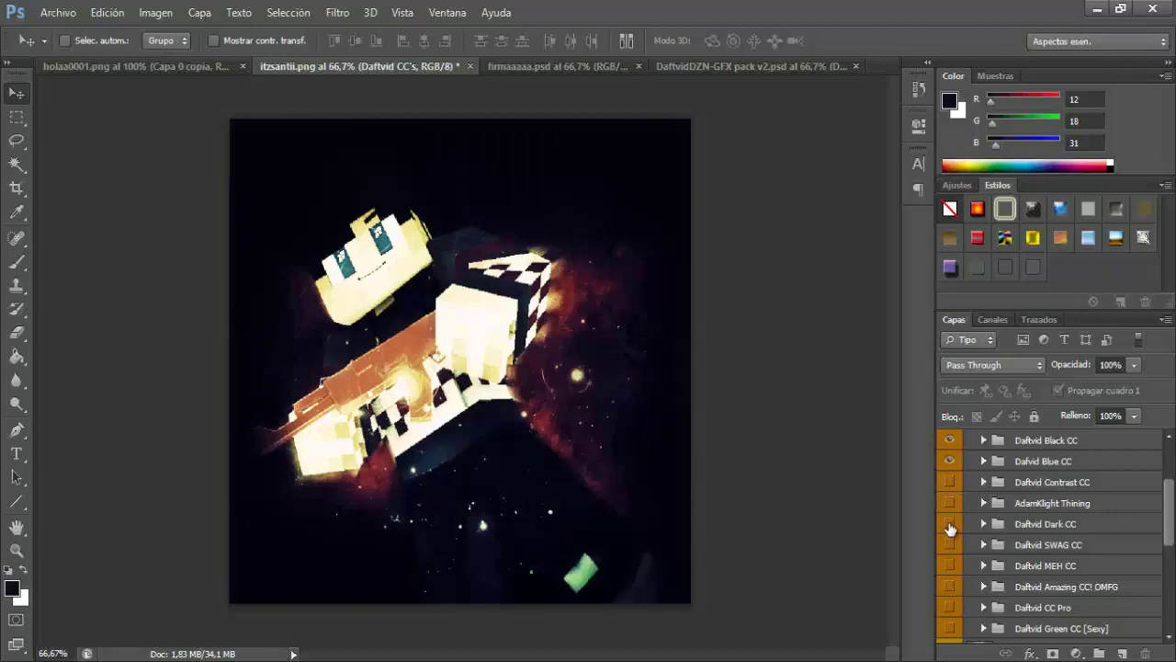
pyautogui.click(951, 526)
pyautogui.click(951, 547)
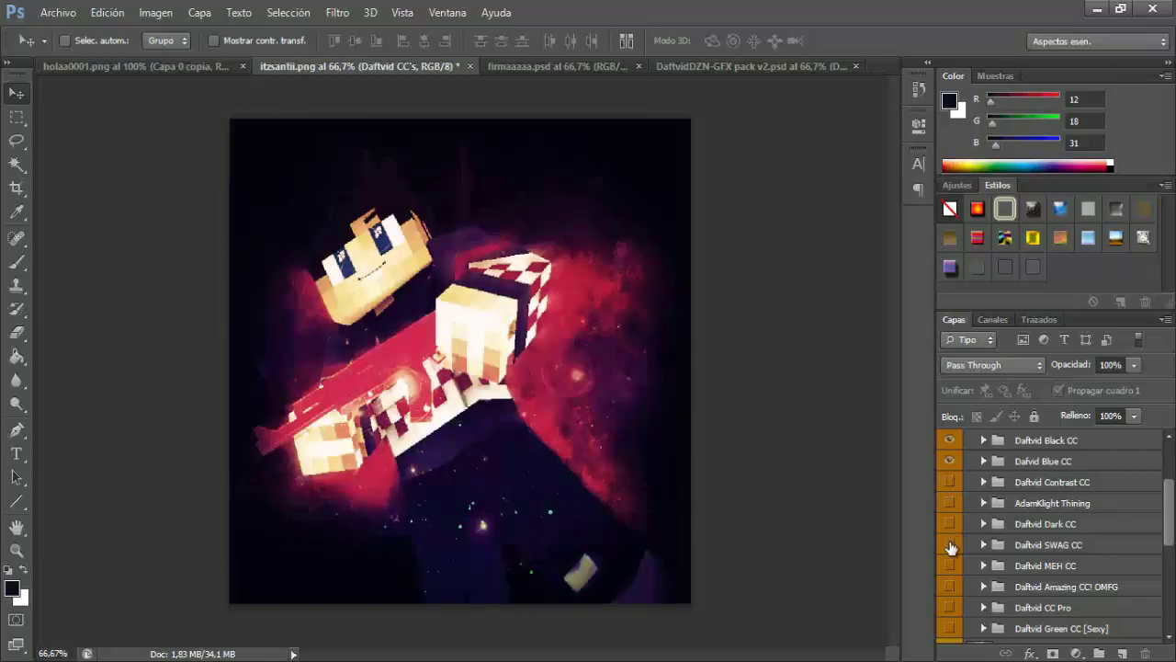
pyautogui.click(951, 547)
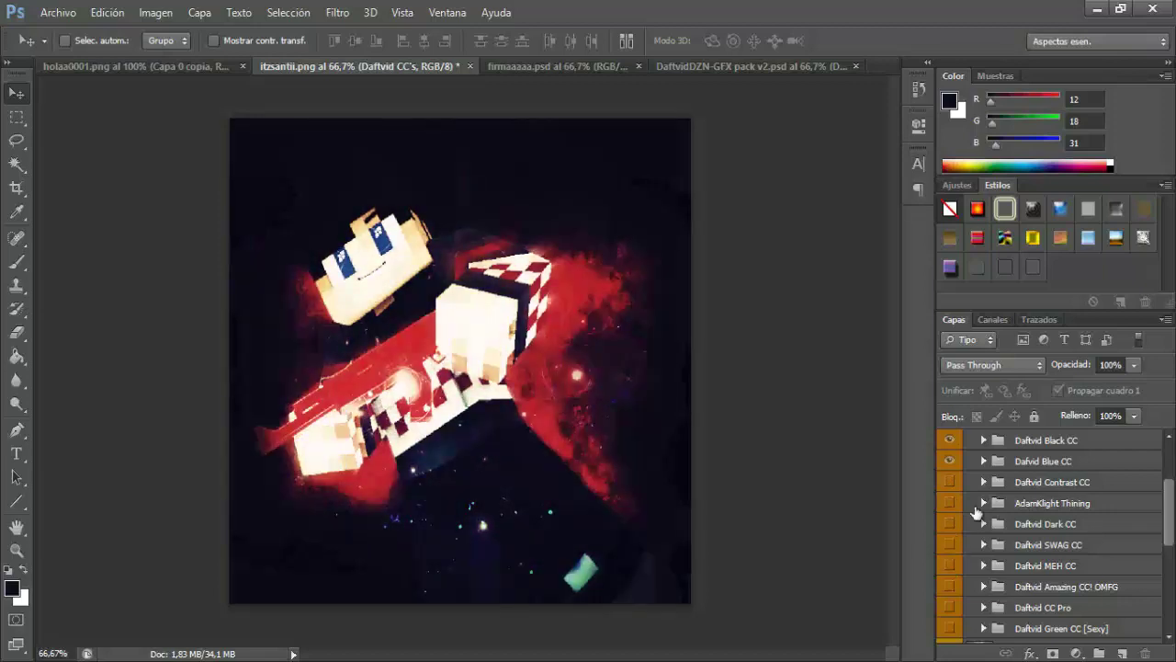
pyautogui.scroll(-1, 977, 512)
pyautogui.click(950, 543)
pyautogui.click(951, 544)
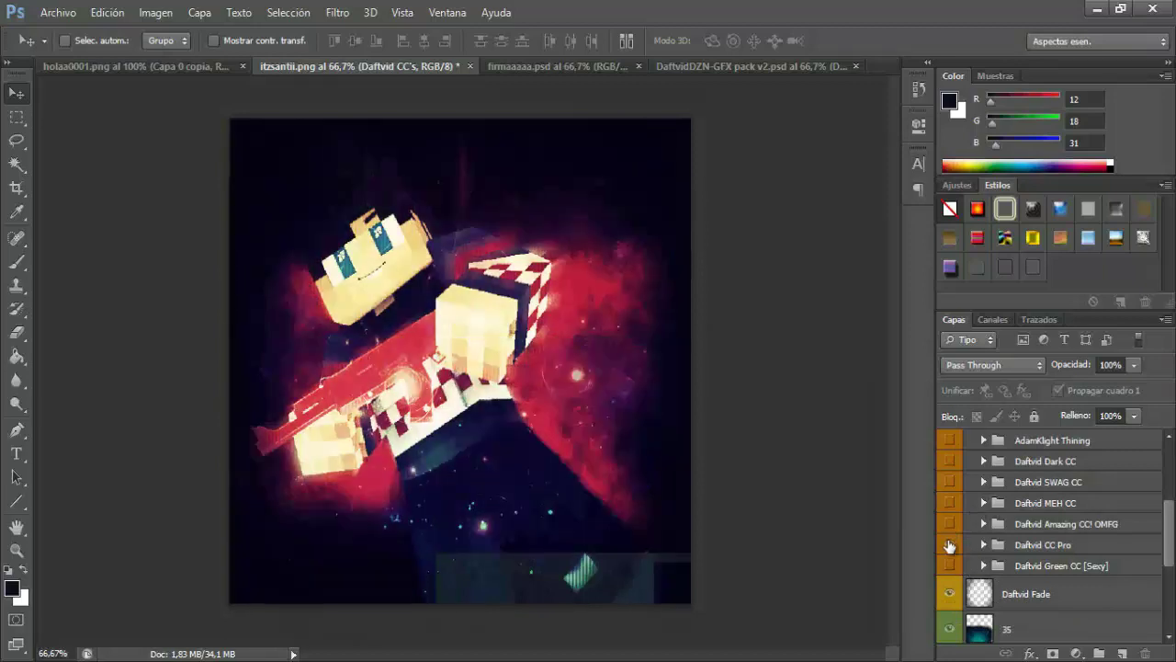
pyautogui.click(951, 565)
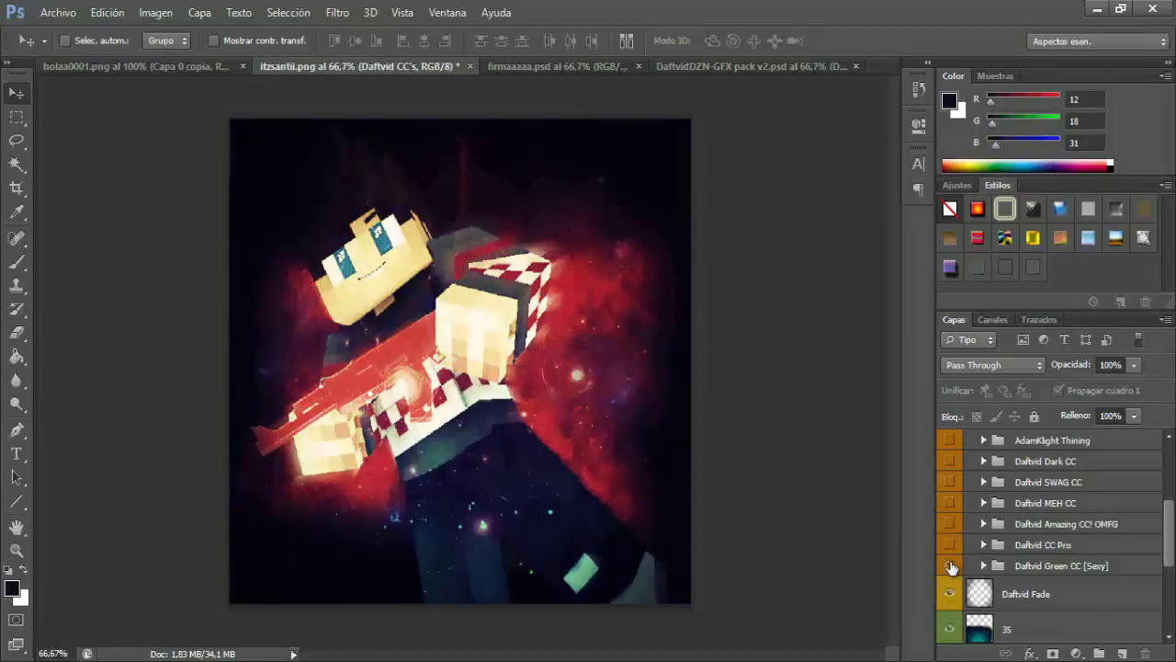
pyautogui.click(951, 565)
# Show the Daftvid CC Pro group at 43% opacity and collapse the parent Daftvid CC's group.
pyautogui.click(951, 544)
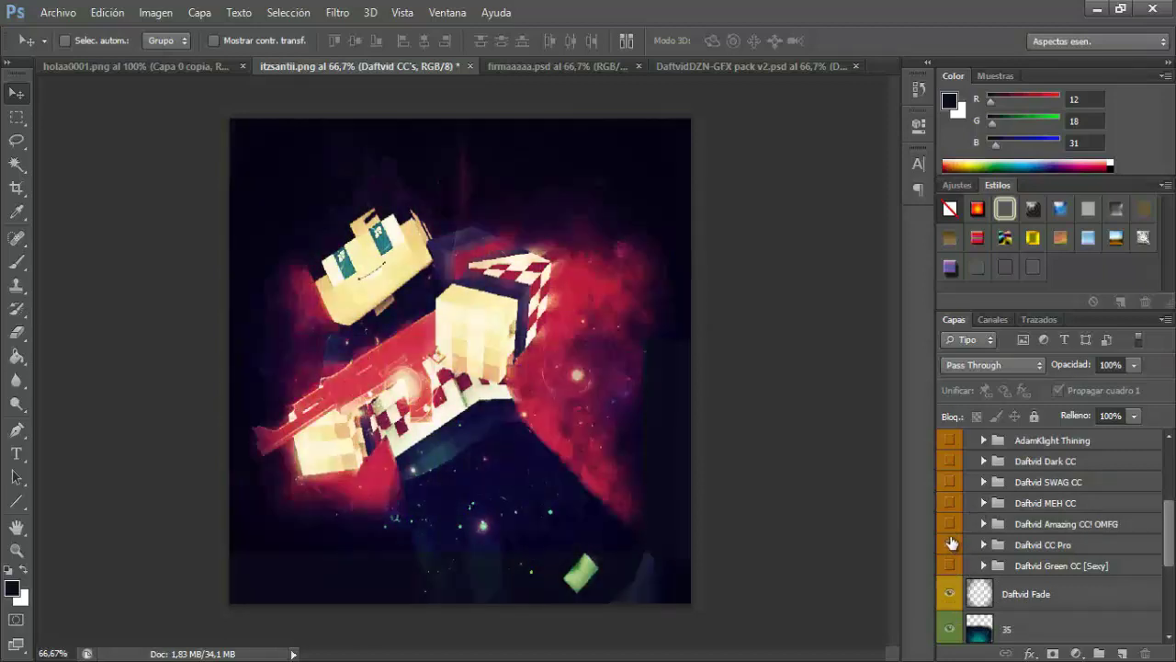
pyautogui.click(1055, 540)
pyautogui.click(1134, 365)
pyautogui.moveTo(1129, 393); pyautogui.dragTo(1085, 393)
pyautogui.scroll(3, 1007, 547)
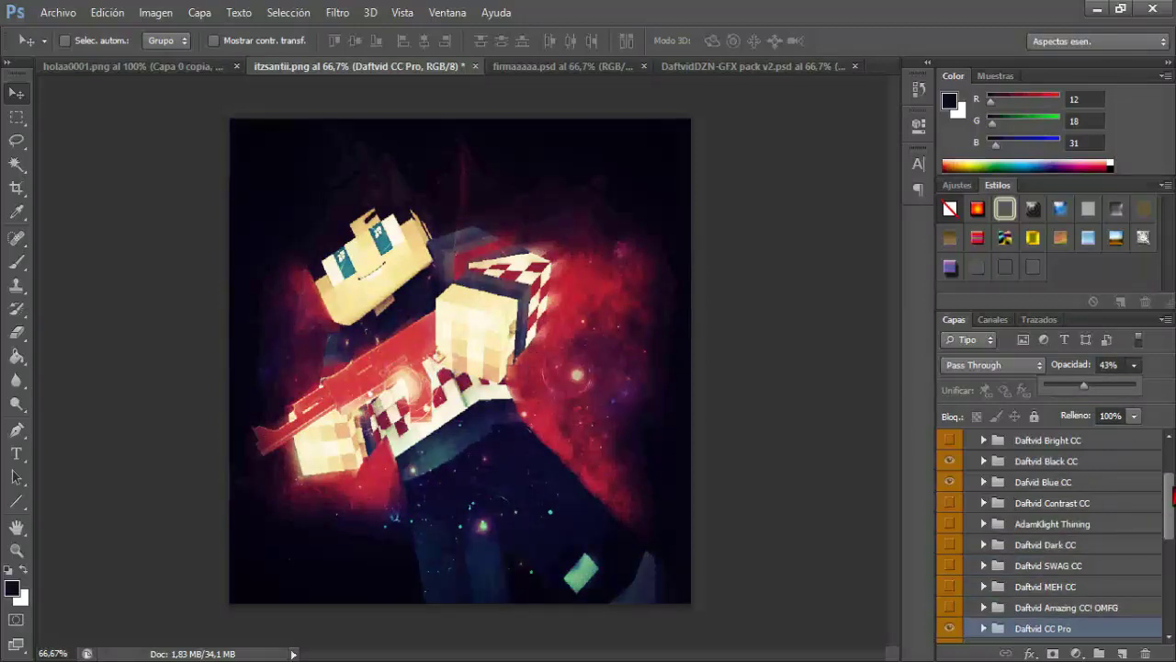
pyautogui.moveTo(1173, 492); pyautogui.dragTo(1172, 459)
pyautogui.click(983, 440)
# Bring the small two-line signature layer from firmaaaaa.psd into itzsantii.png and place it in the canvas's lower-left corner.
pyautogui.click(564, 68)
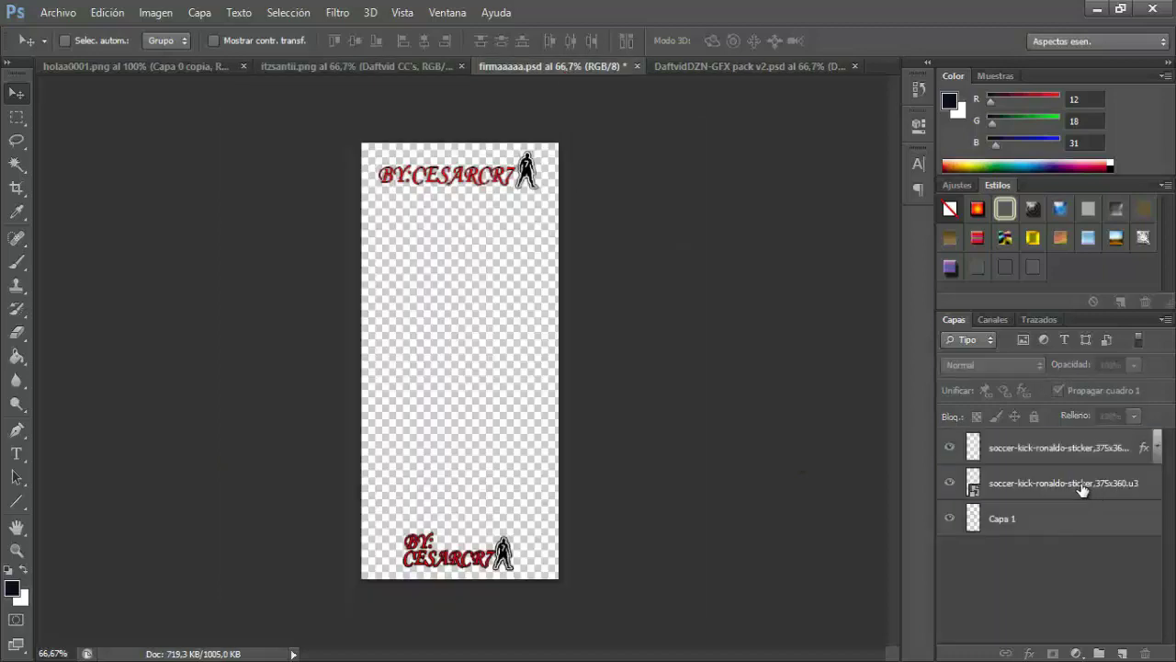
pyautogui.click(1039, 483)
pyautogui.click(1049, 530)
pyautogui.moveTo(481, 533); pyautogui.dragTo(471, 513)
pyautogui.click(1077, 485)
pyautogui.moveTo(531, 556); pyautogui.dragTo(377, 580)
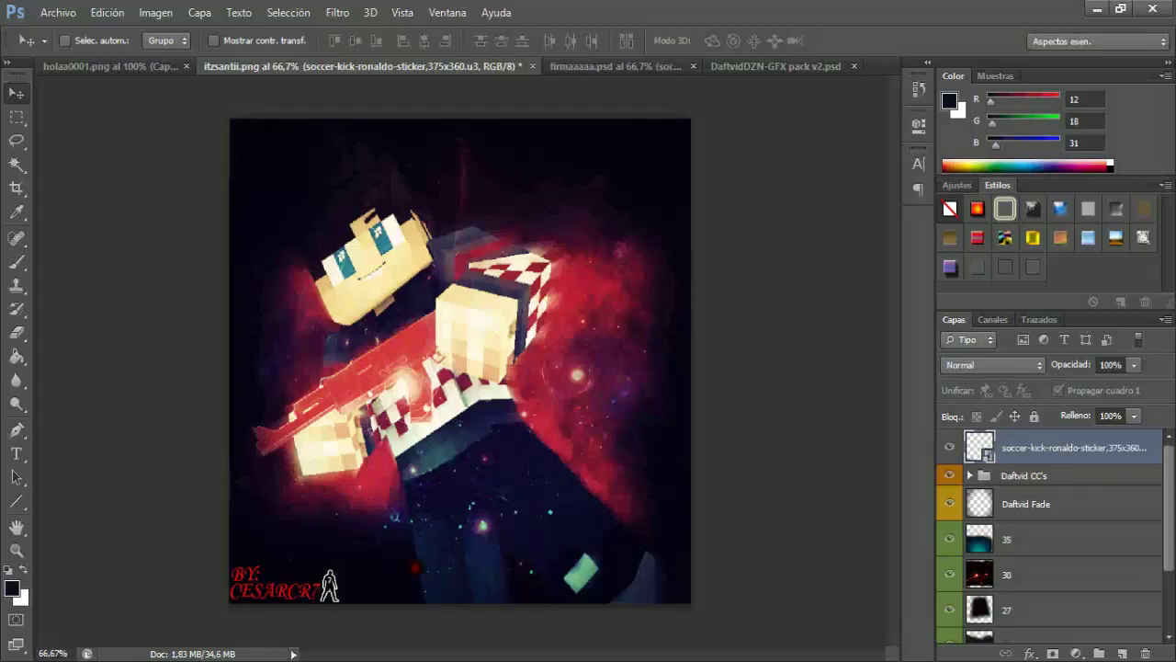
# Scale the signature to 84.77% width and 84.06% height in its corner, and move its layer below the Daftvid CC's group.
pyautogui.hotkey('ctrl', 't')
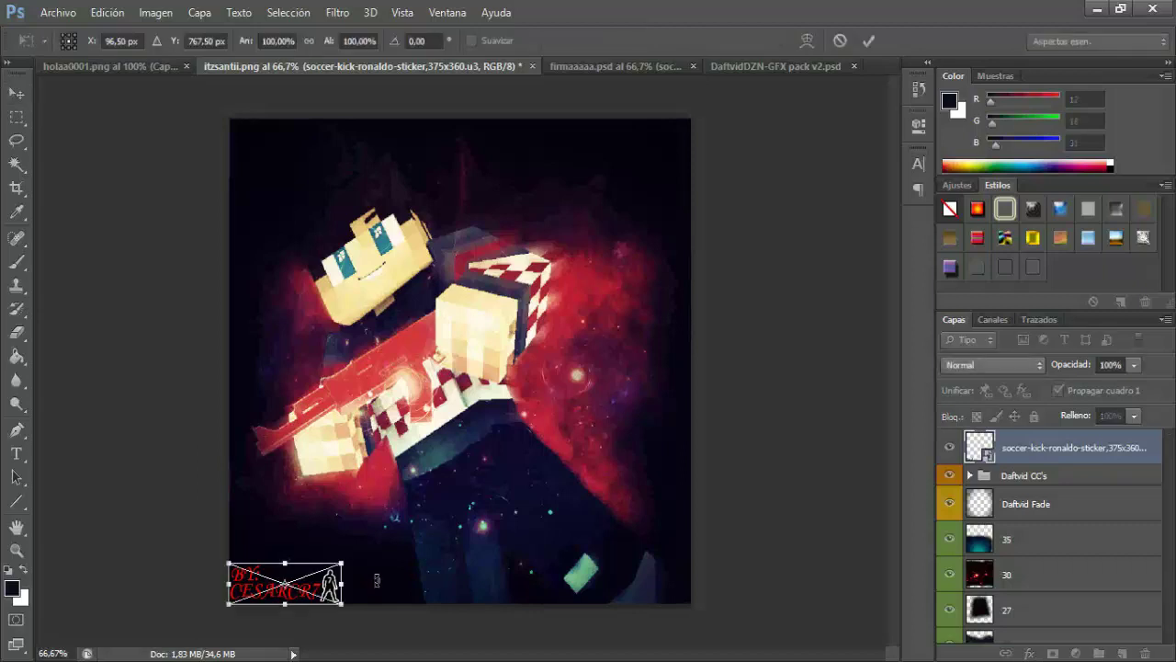
pyautogui.moveTo(342, 561); pyautogui.dragTo(325, 571)
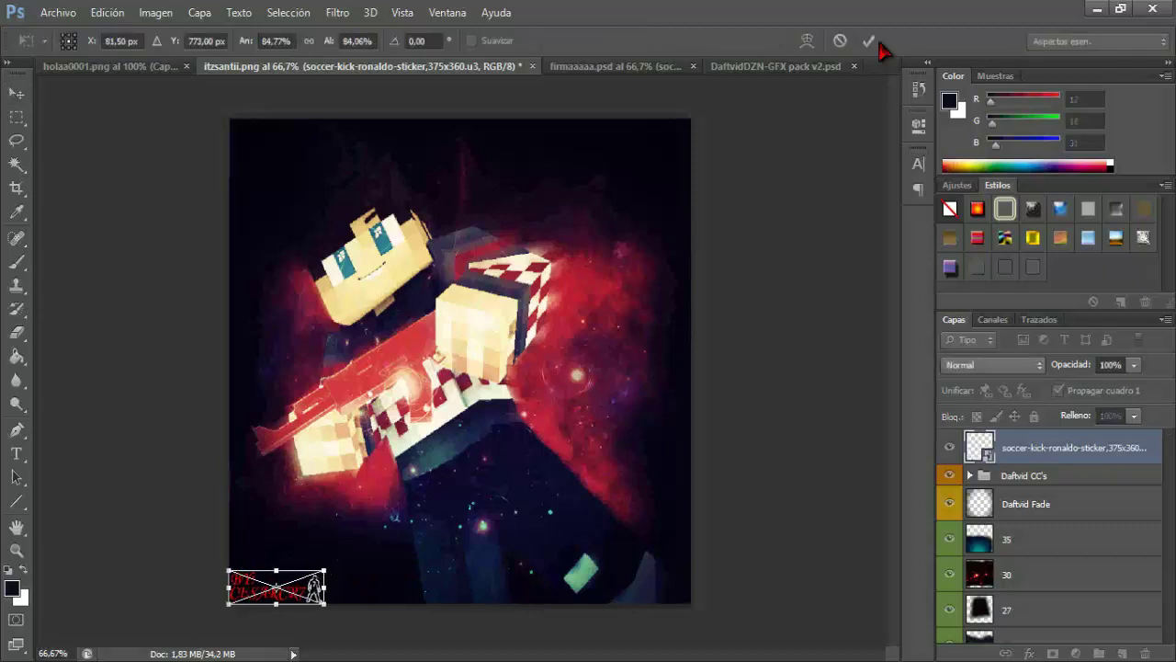
pyautogui.click(878, 42)
pyautogui.moveTo(1017, 451)
pyautogui.mouseDown()
pyautogui.moveTo(1024, 520)
pyautogui.moveTo(1031, 462)
pyautogui.mouseUp()
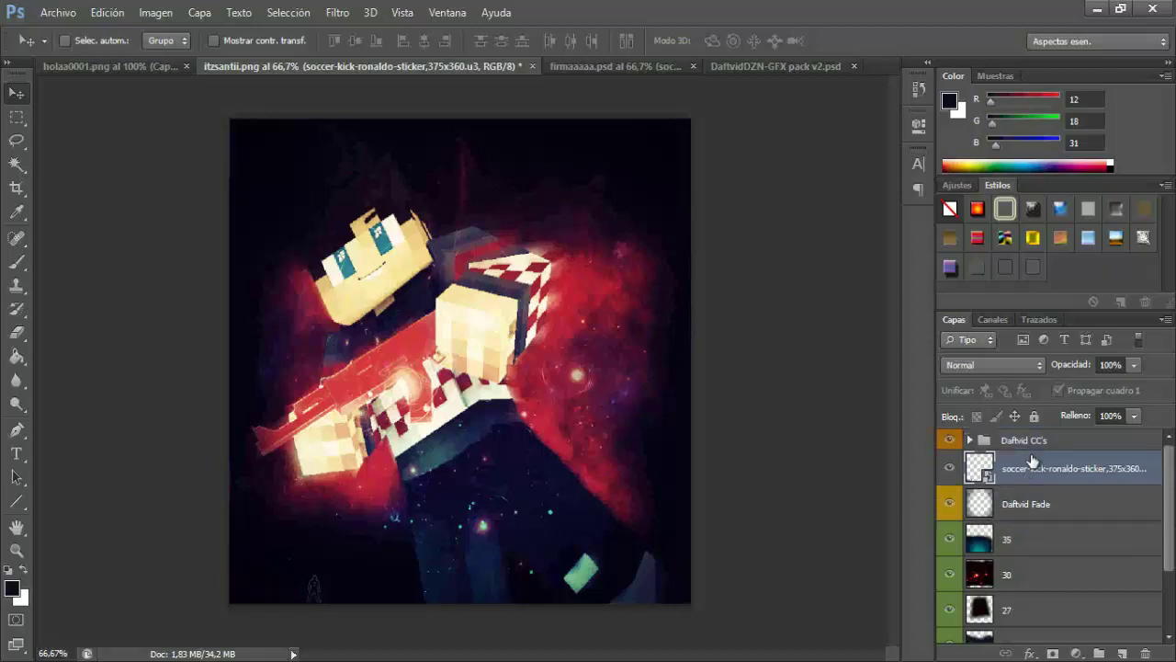